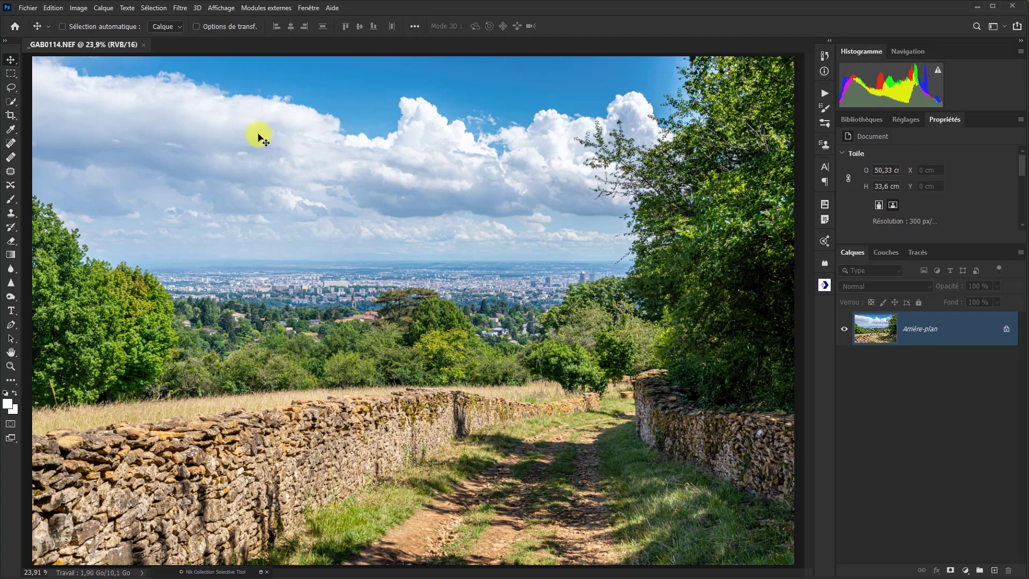
- Examine the available Nik Collection filters and the Nik Collection Selective Tool palette, and collapse the palette
left_click(173, 13)
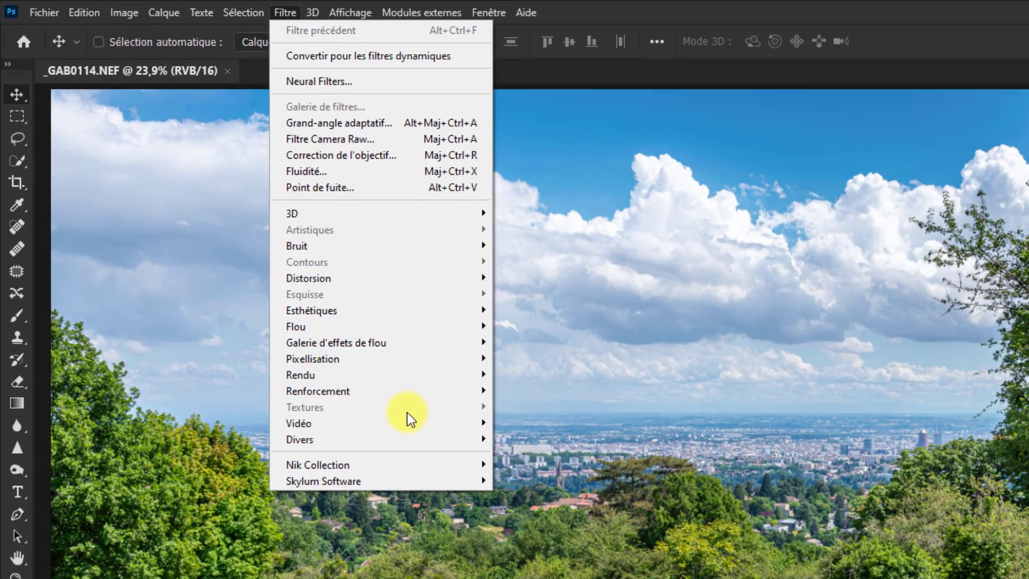
mouse_move(387, 464)
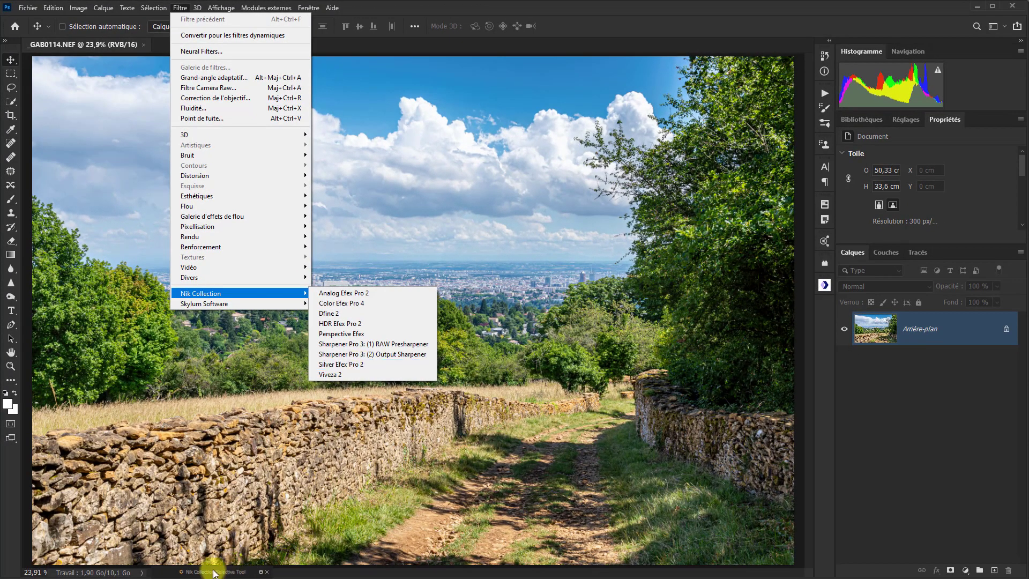
left_click(262, 574)
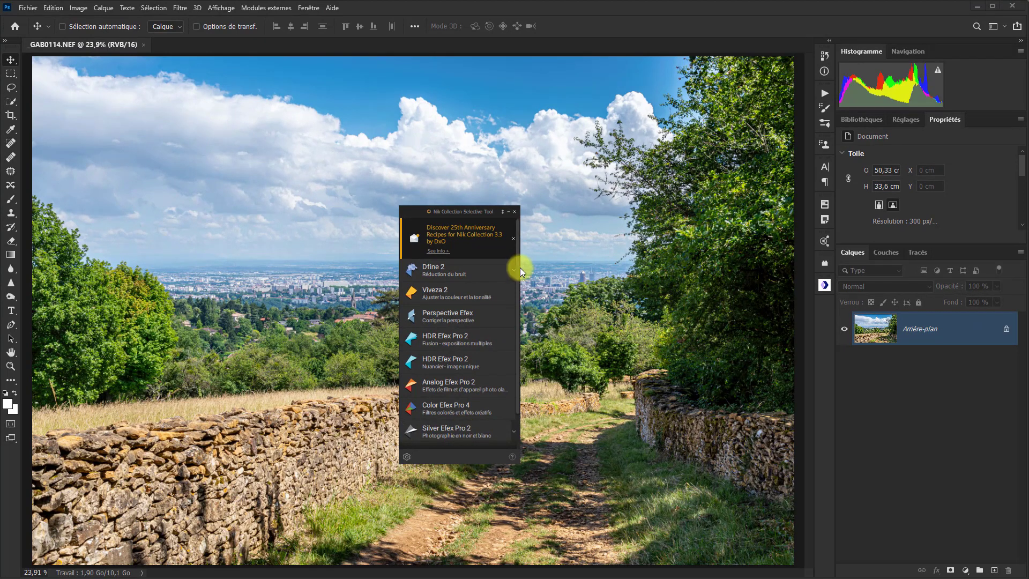
left_click(508, 211)
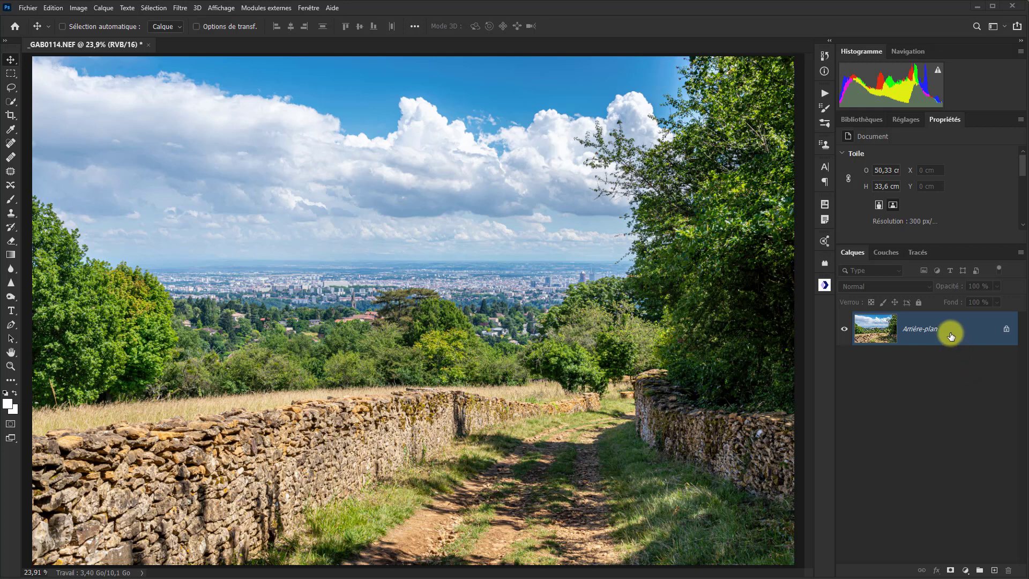
- Duplicate the background layer and apply Silver Efex Pro 2 to the copy with Luminosité set to 20%
key("ctrl+j")
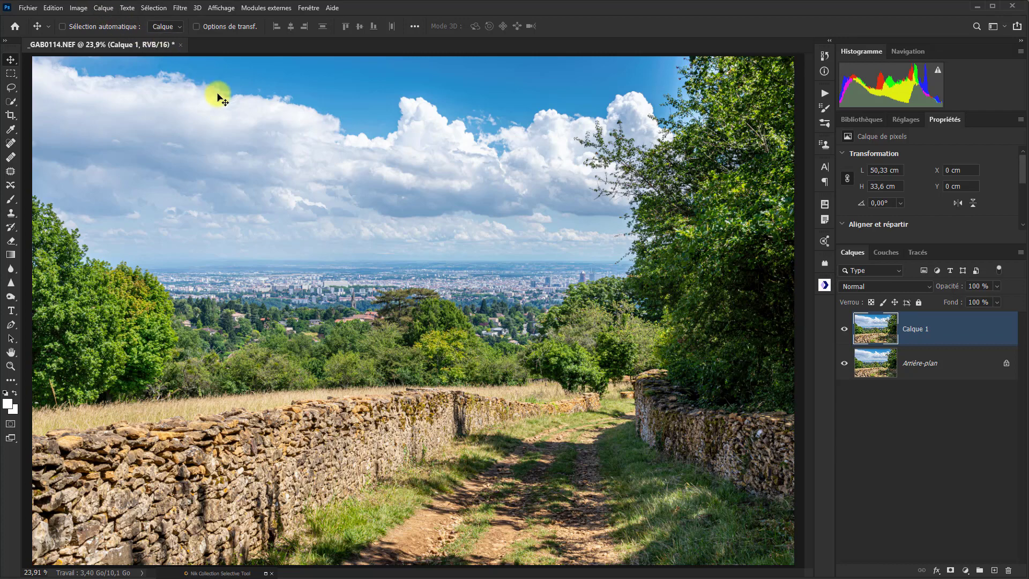
left_click(180, 9)
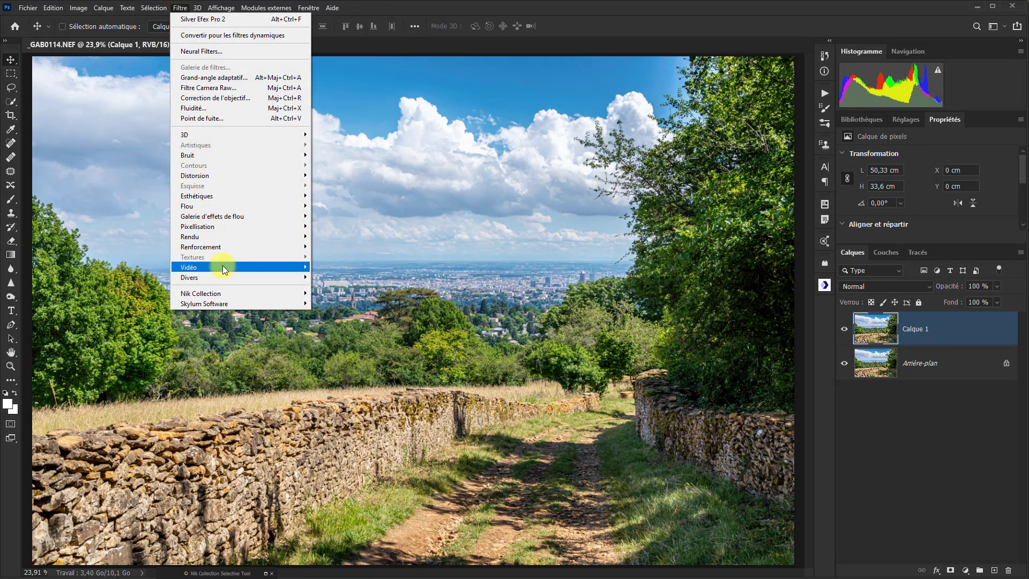
mouse_move(232, 298)
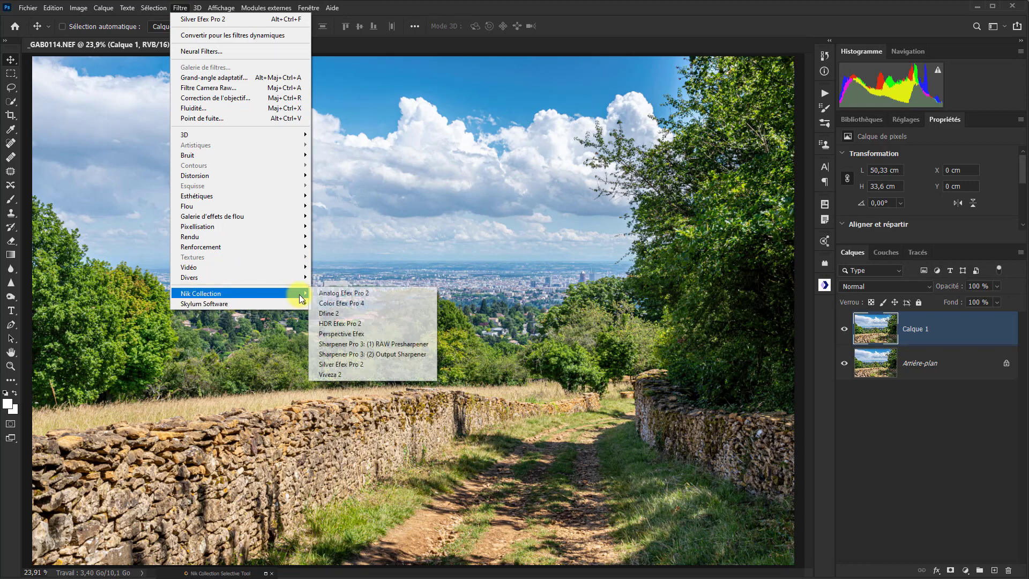
left_click(368, 365)
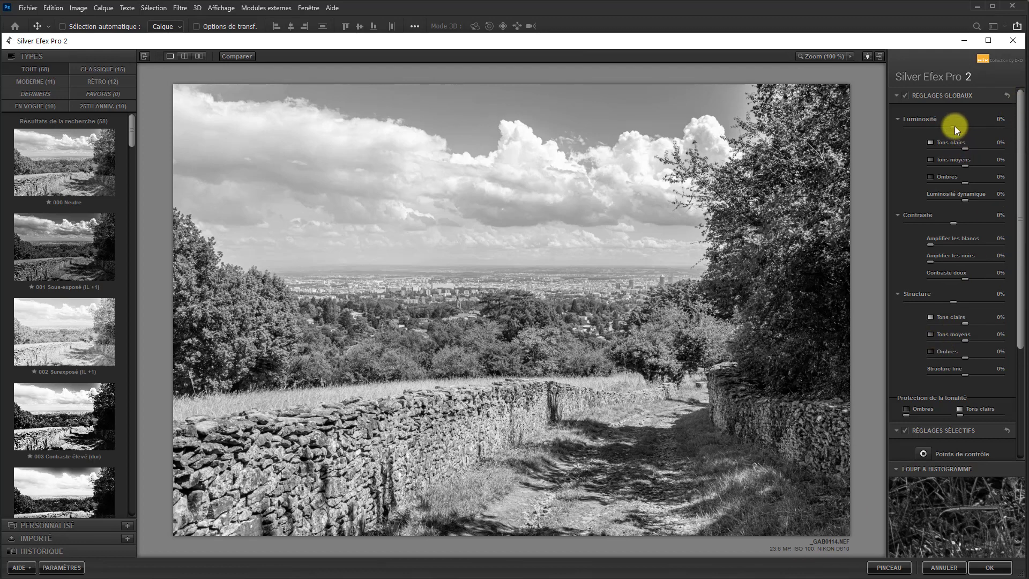
left_click_drag(952, 126, 962, 127)
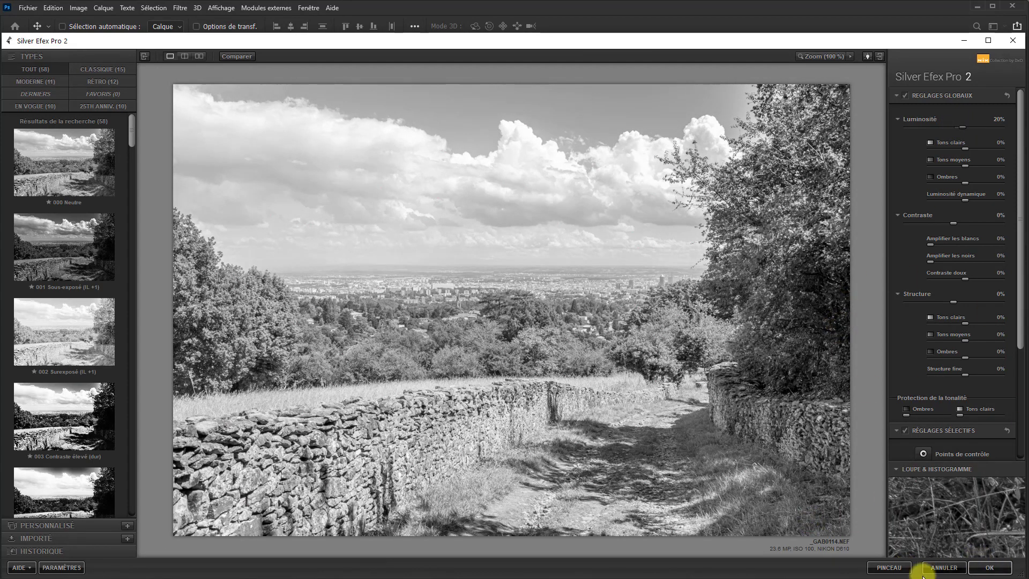
left_click(990, 568)
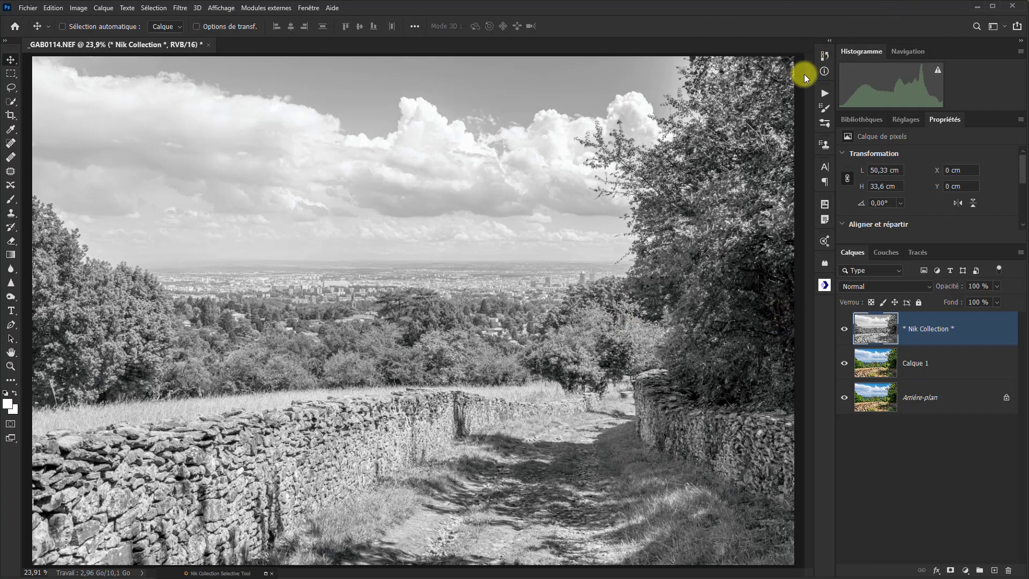
- Revert to the unfiltered layer copy in the history and apply Silver Efex Pro 2 with 23% Luminosité using the Pinceau option
left_click(822, 55)
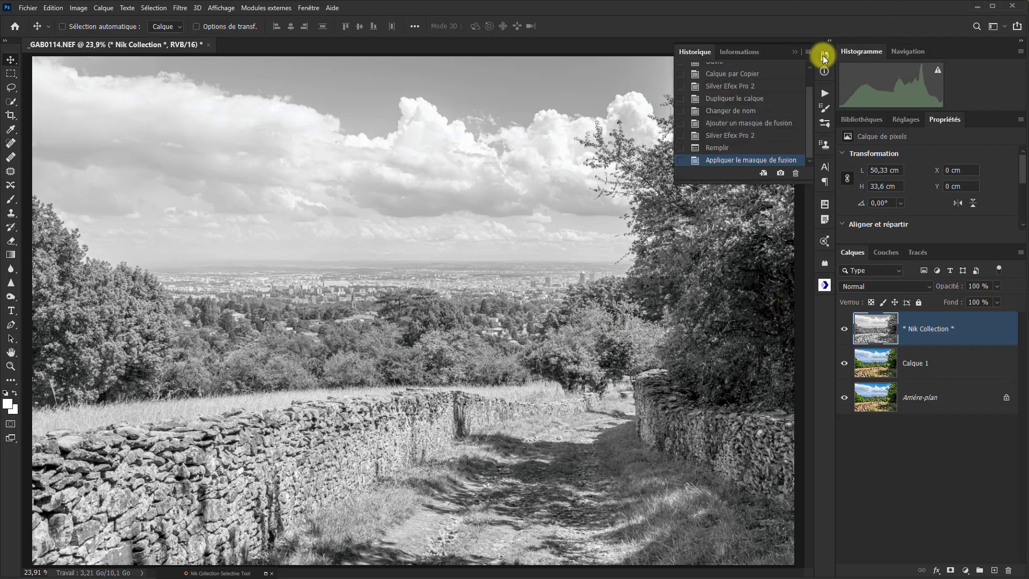
left_click(785, 71)
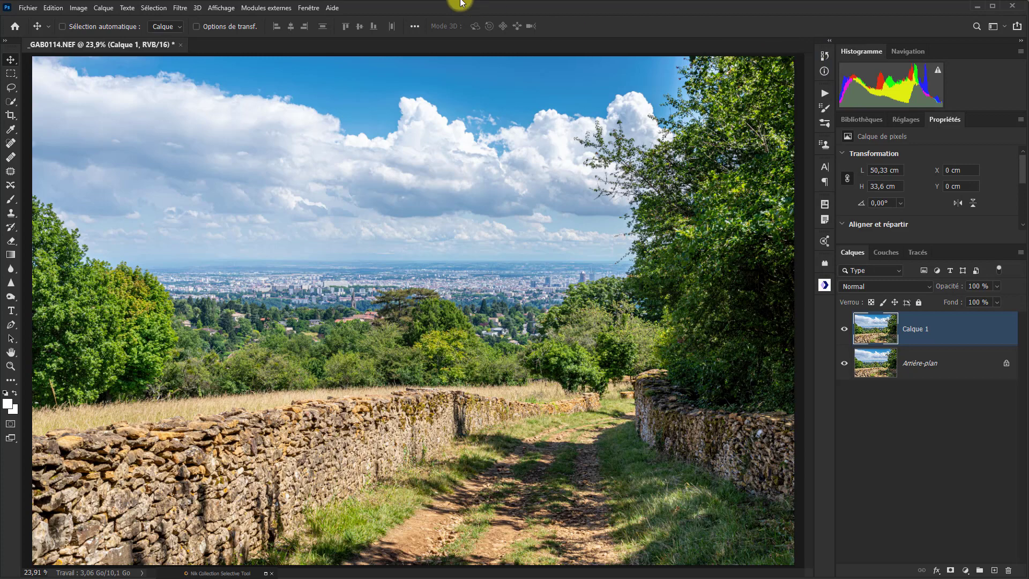
left_click(182, 8)
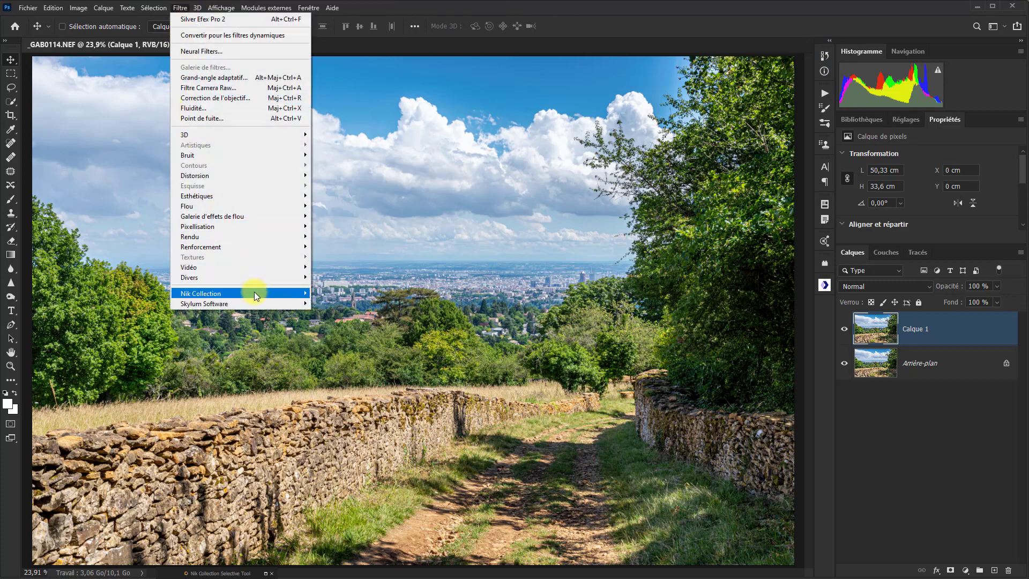
mouse_move(254, 293)
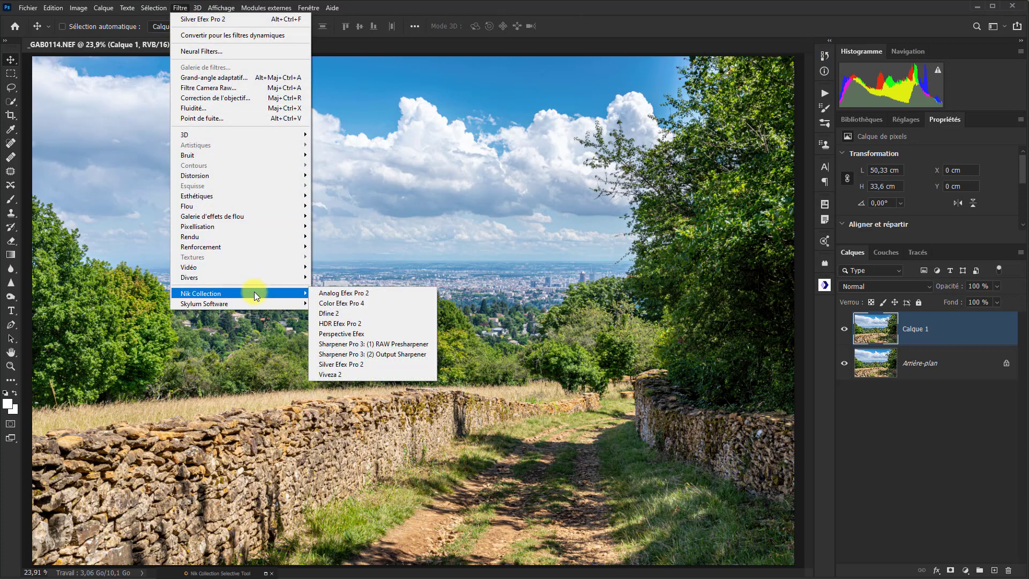
left_click(381, 364)
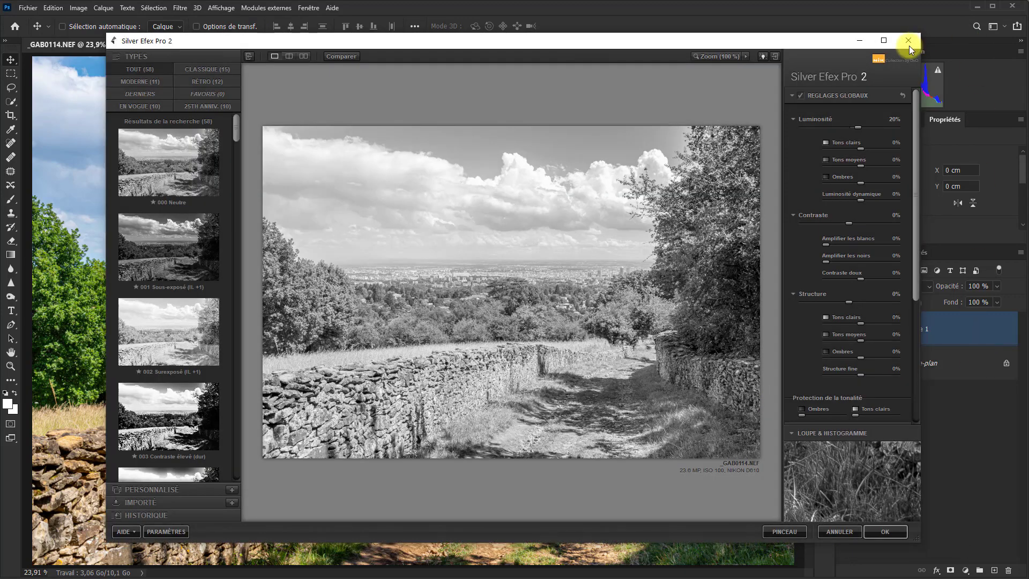
left_click_drag(858, 128, 857, 127)
mouse_move(849, 497)
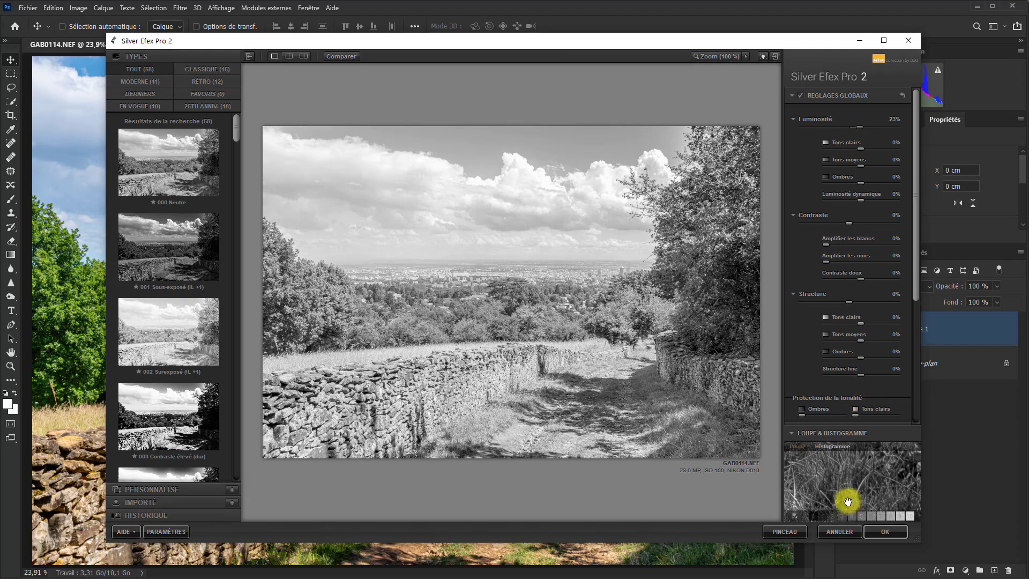
left_click(783, 533)
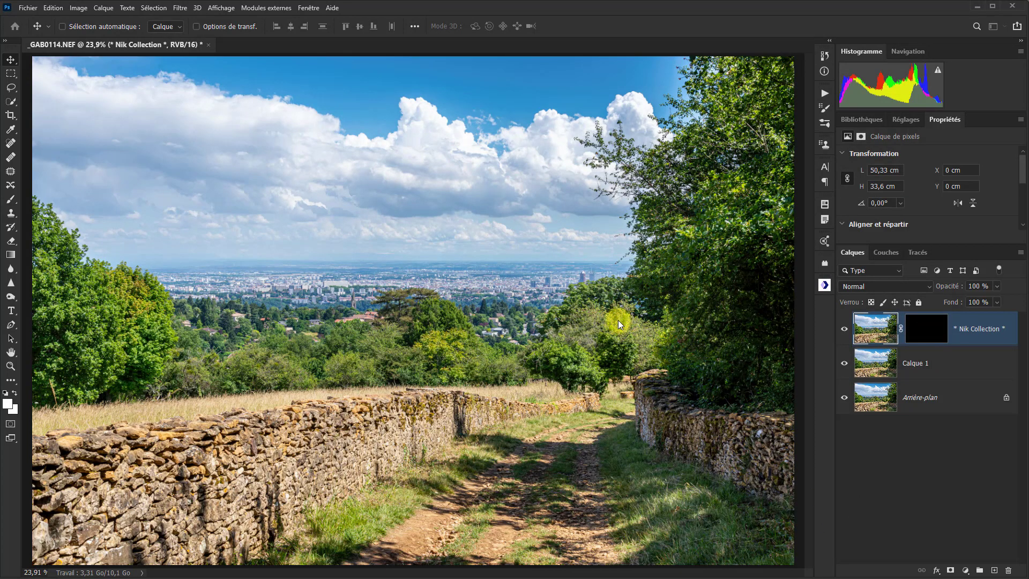
key("ctrl+alt+f")
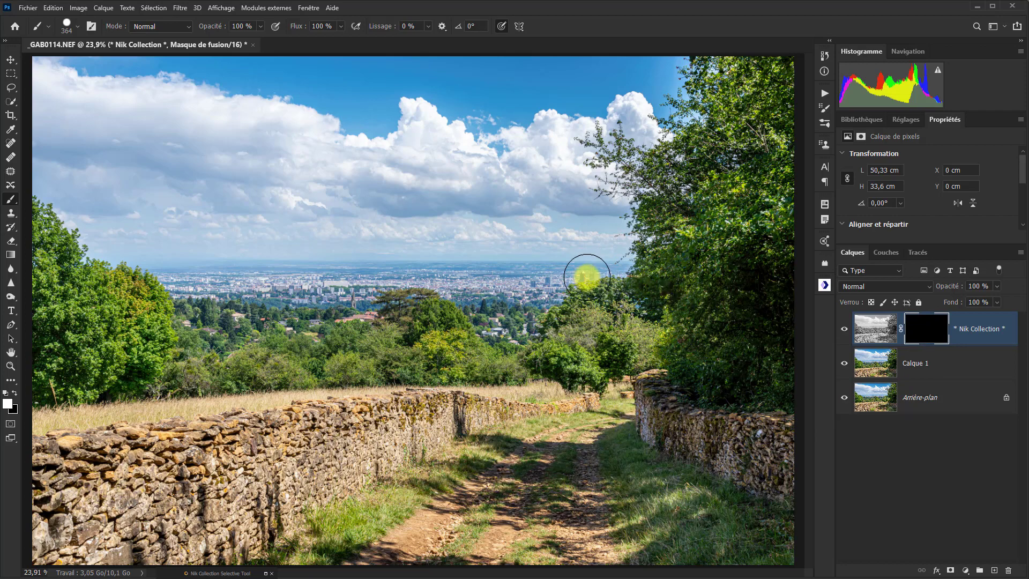
- Paint the black-and-white effect over the distant city and lower clouds on the Nik Collection layer mask, and invert the mask
mouse_move(607, 268)
left_mouse_down()
mouse_move(541, 283)
mouse_move(535, 304)
mouse_move(390, 279)
mouse_move(260, 294)
mouse_move(175, 282)
mouse_move(329, 305)
mouse_move(394, 301)
mouse_move(529, 274)
mouse_move(416, 260)
mouse_move(348, 269)
mouse_move(544, 279)
mouse_move(602, 273)
mouse_move(615, 253)
mouse_move(251, 203)
mouse_move(247, 153)
mouse_move(267, 128)
mouse_move(346, 206)
mouse_move(298, 235)
mouse_move(228, 244)
mouse_move(332, 266)
mouse_move(282, 260)
mouse_move(345, 237)
mouse_move(333, 225)
mouse_move(539, 205)
mouse_move(324, 193)
mouse_move(434, 198)
mouse_move(379, 198)
left_mouse_up()
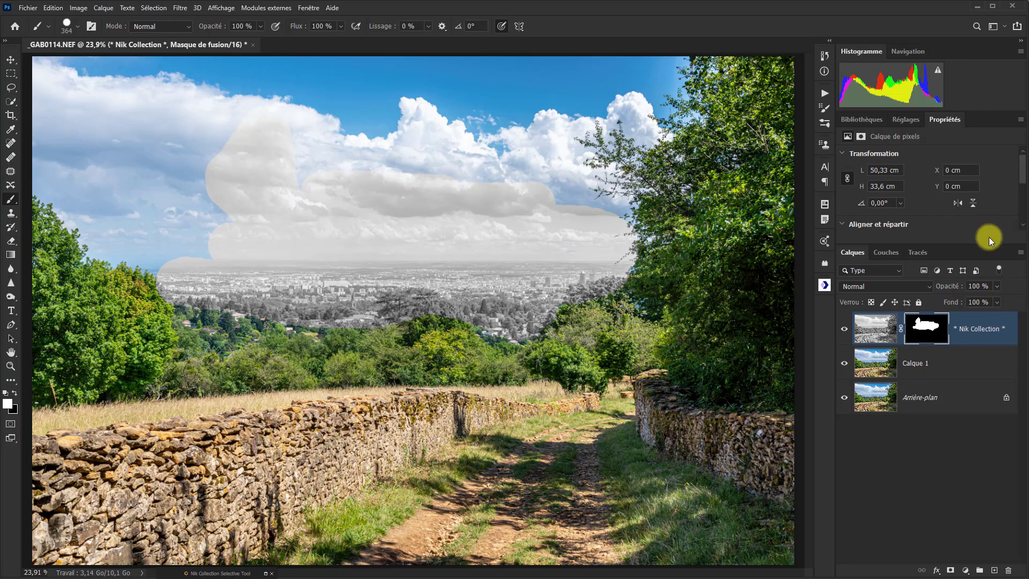
left_click(941, 339)
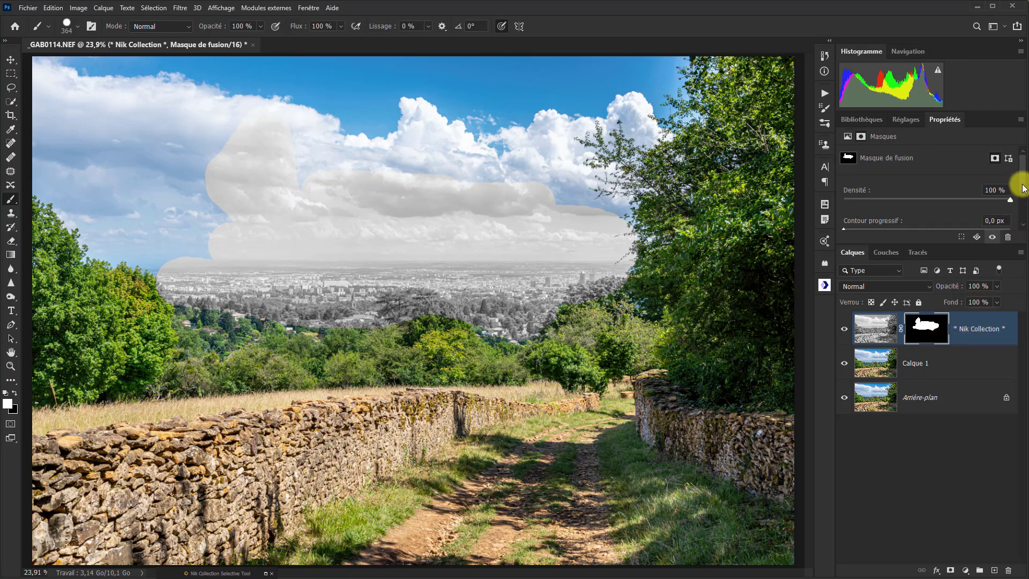
left_click_drag(1021, 183, 1019, 230)
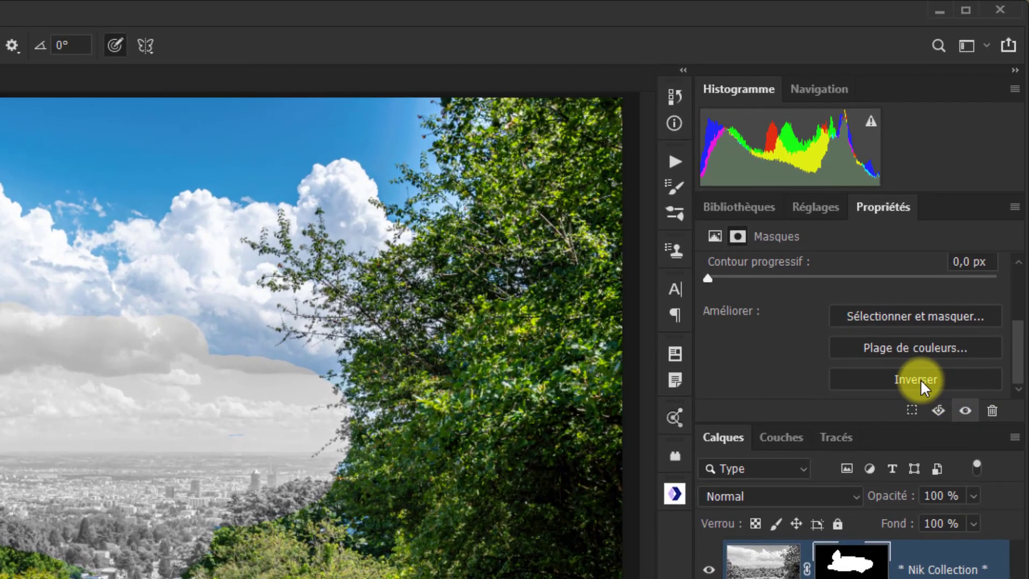
left_click(964, 224)
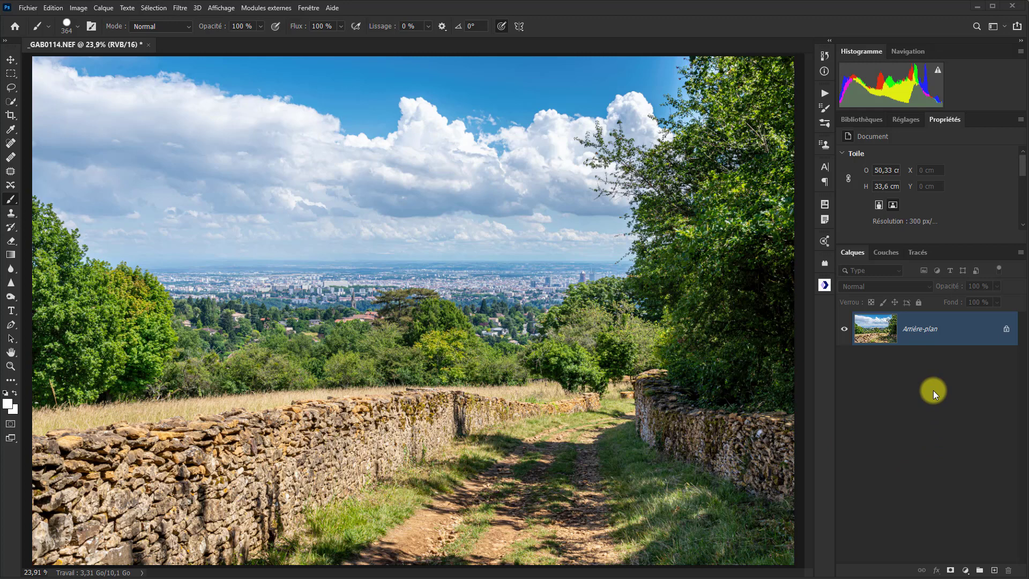
- Duplicate the Arrière-plan layer
left_click(959, 328)
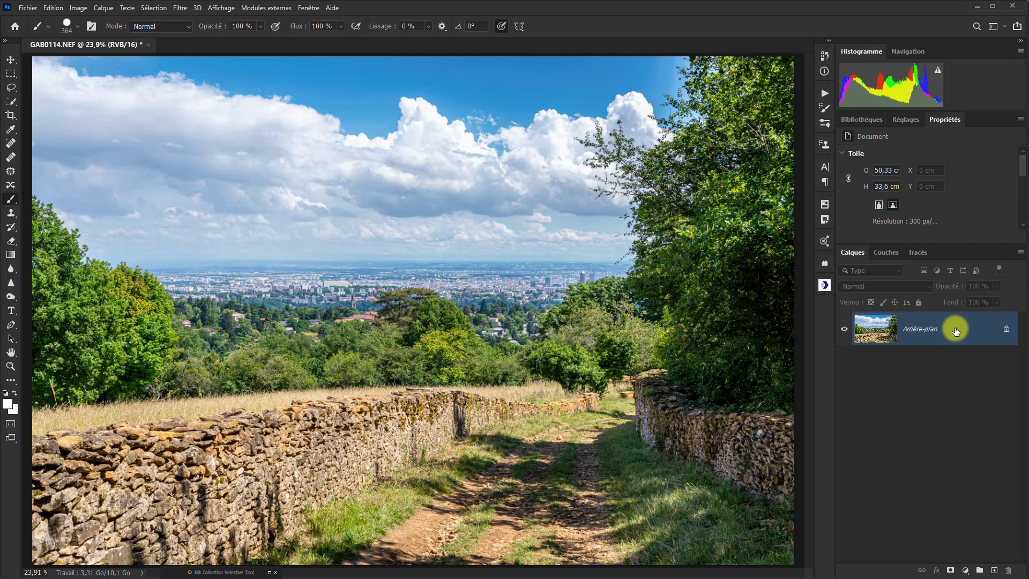
key("j")
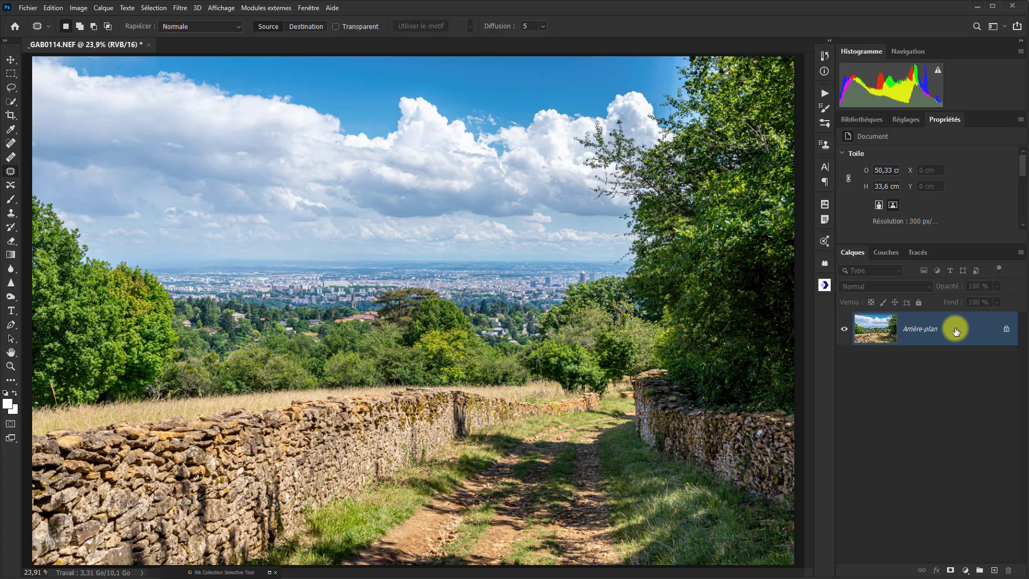
key("shift+j")
key("ctrl+j")
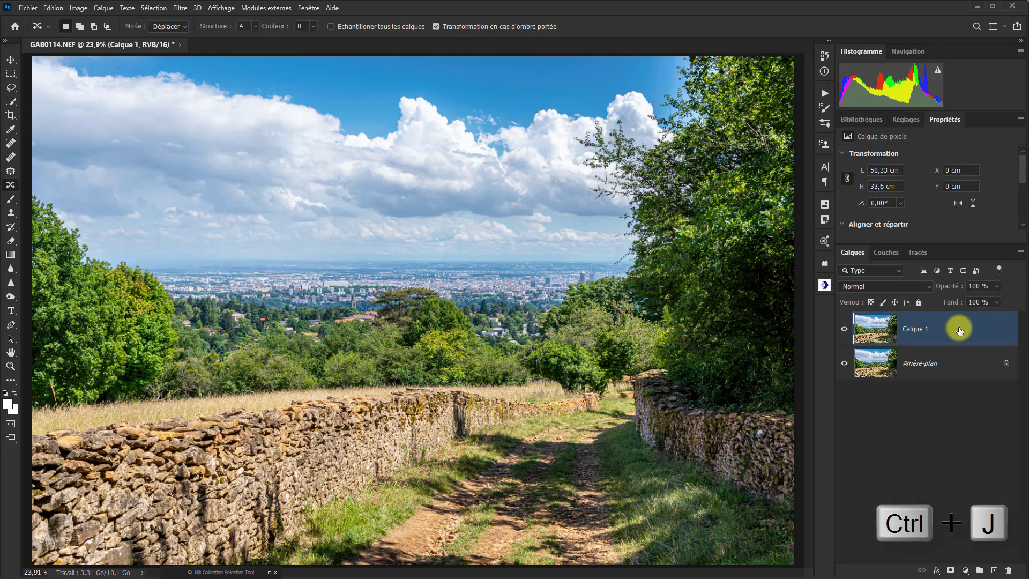
- Rename the duplicated layer as "Noir et Blanc" and convert it to a smart object
double_click(917, 332)
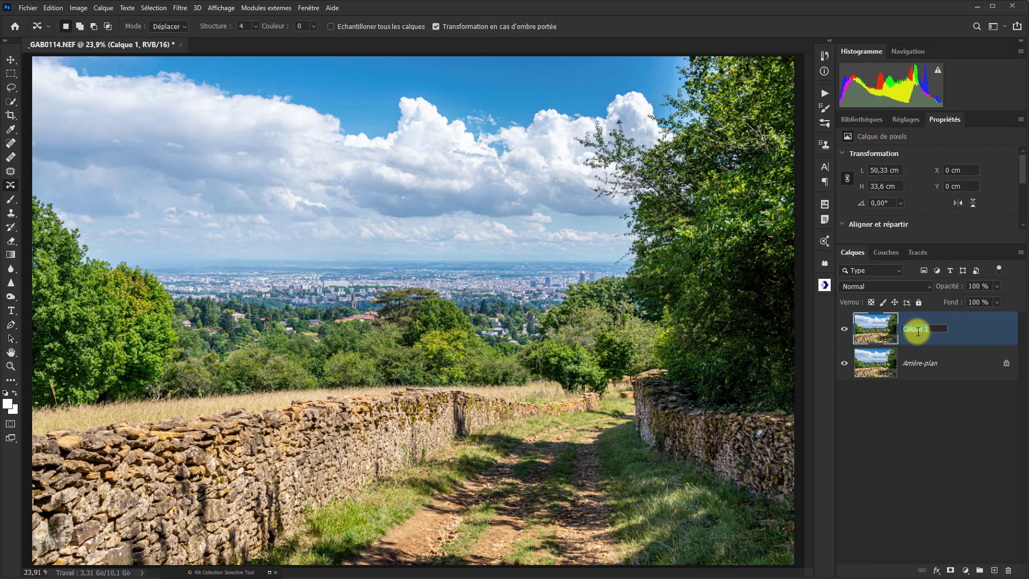
type("Noir et Blanc")
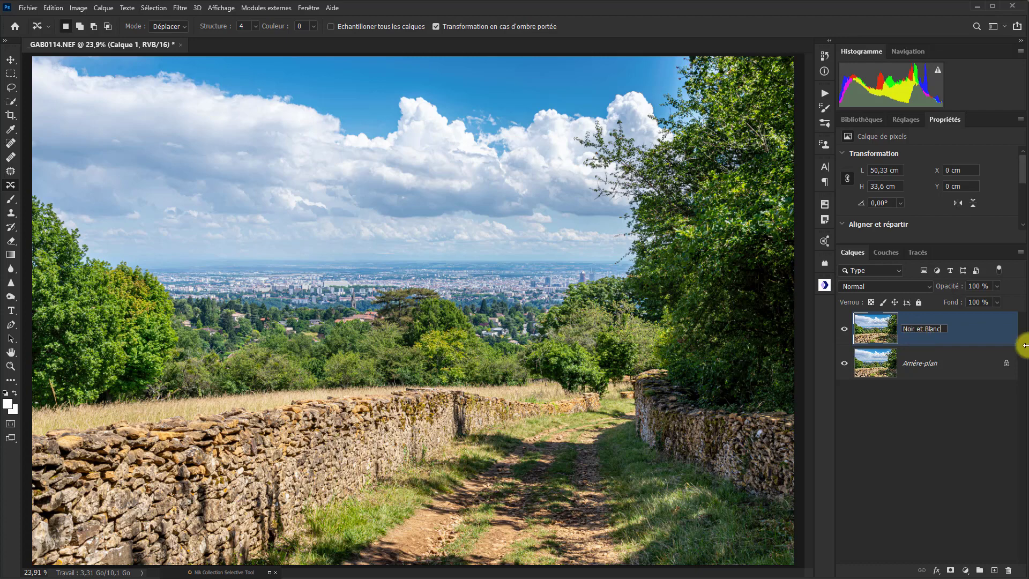
key("Return")
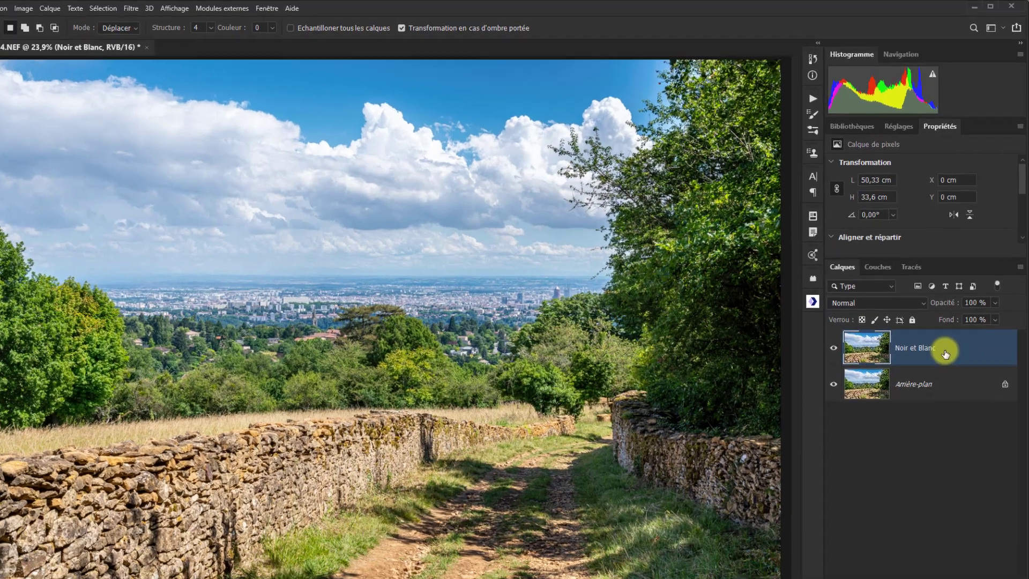
right_click(949, 335)
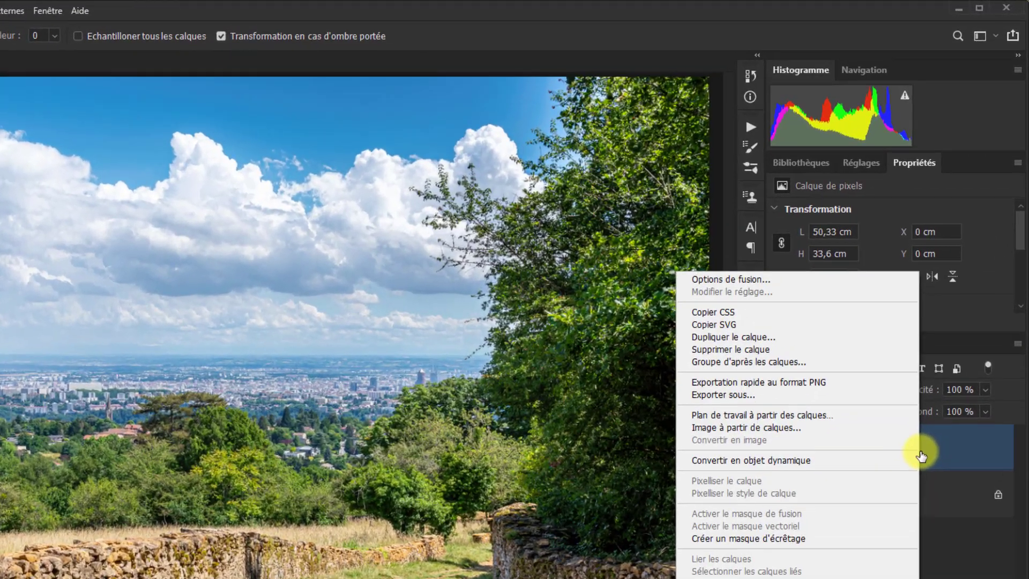
left_click(770, 472)
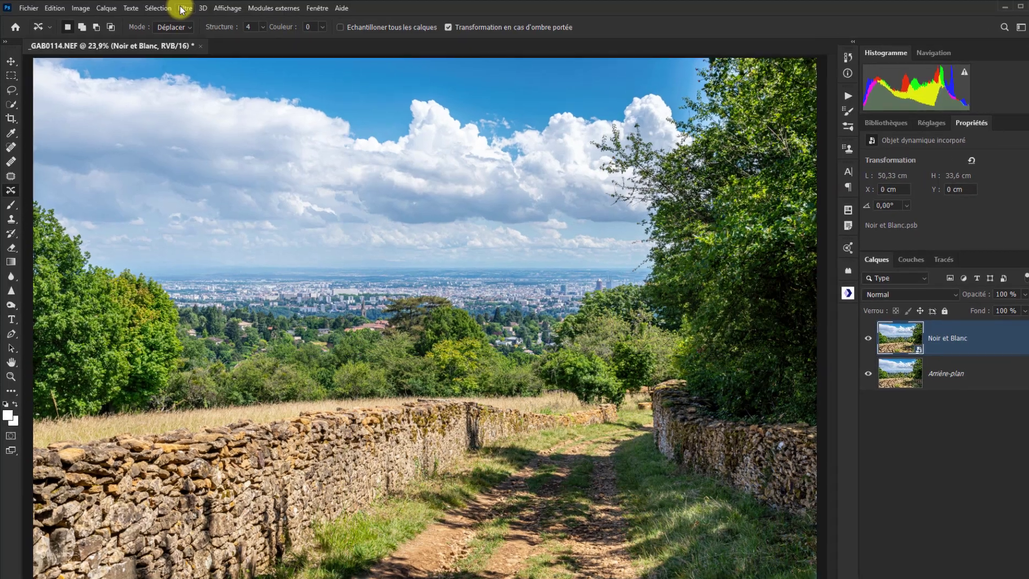
- Open the Noir et Blanc smart object in Silver Efex Pro 2, dismiss the smart filter warning and widen the filter window
left_click(176, 8)
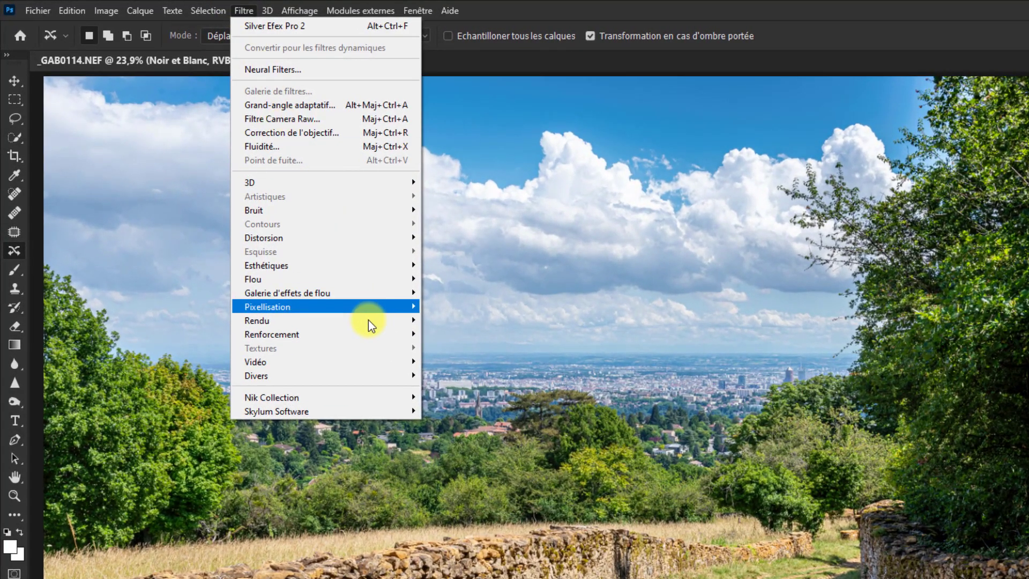
mouse_move(359, 397)
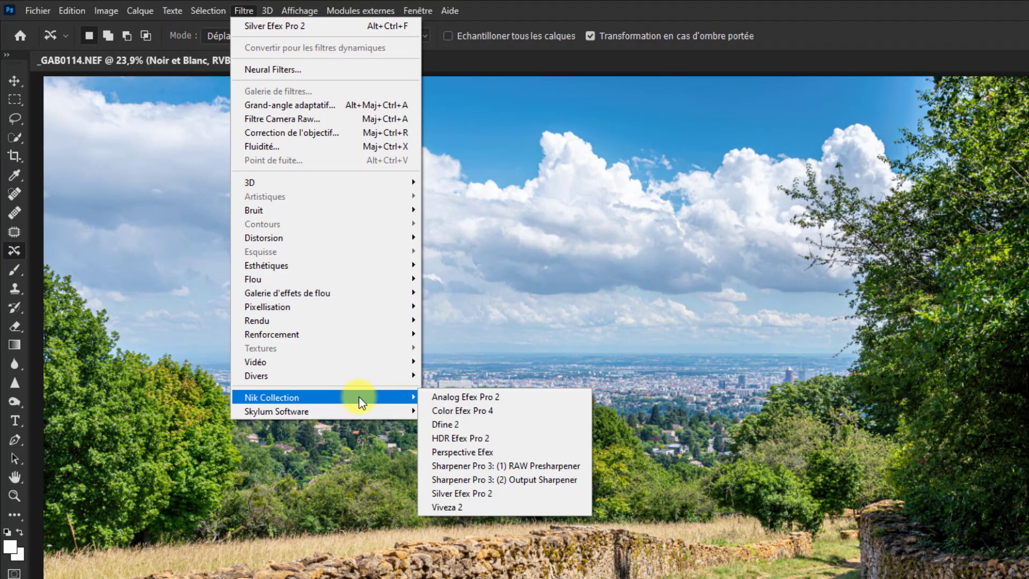
left_click(486, 494)
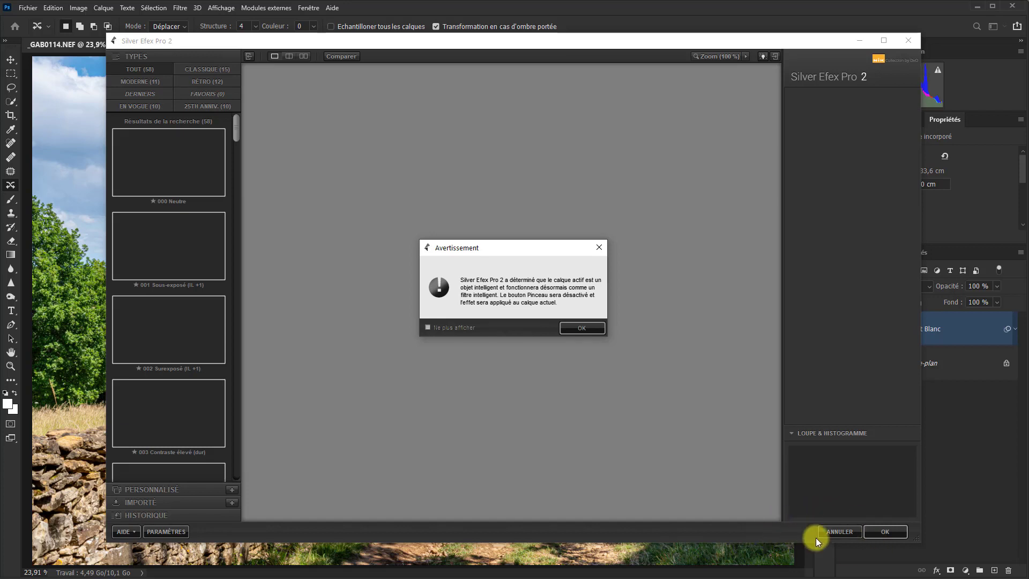
left_click(587, 328)
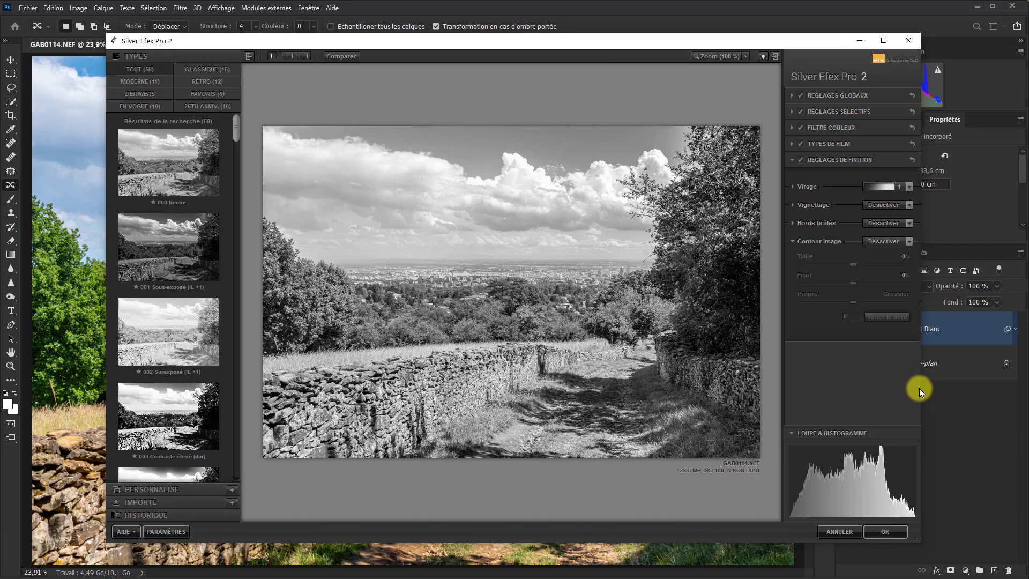
left_click_drag(920, 388, 1025, 411)
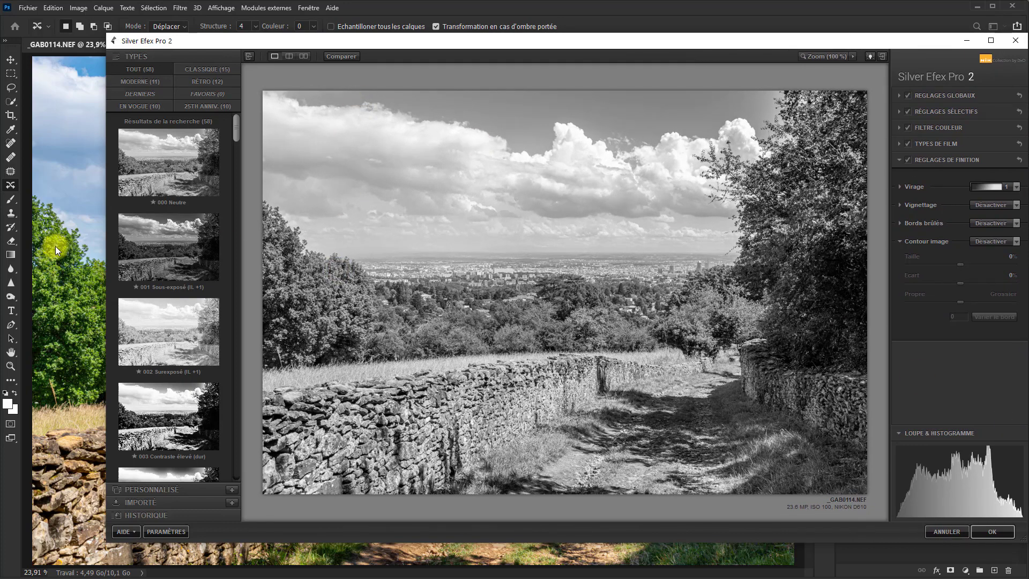
- Widen the filter window and browse the presets in the 25th Anniv. category
left_click_drag(105, 272, 6, 277)
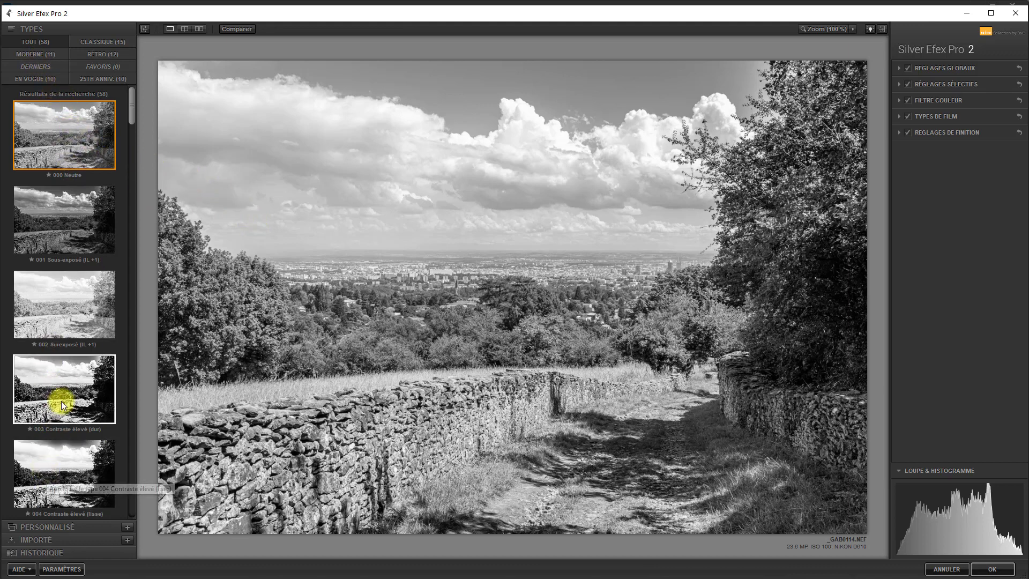
left_click(107, 78)
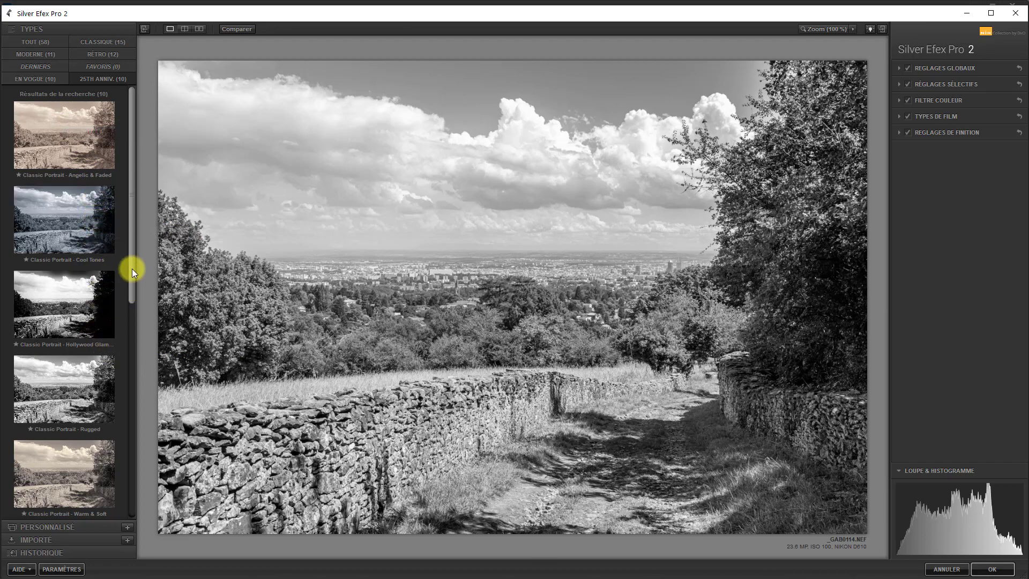
left_click_drag(132, 268, 49, 1)
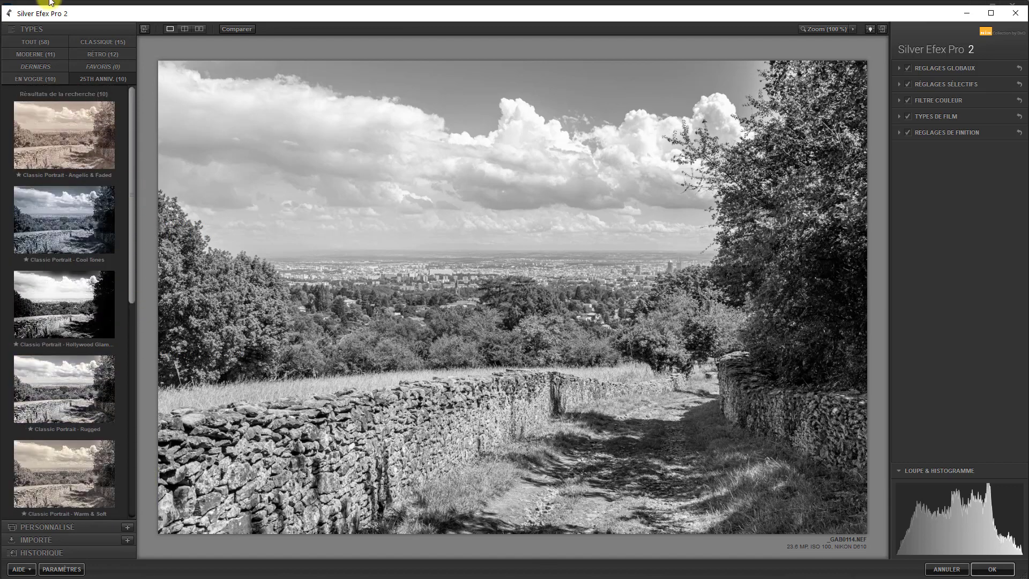
- Apply the 000 Neutre preset from the Tout category and hide the preset browser
left_click(46, 40)
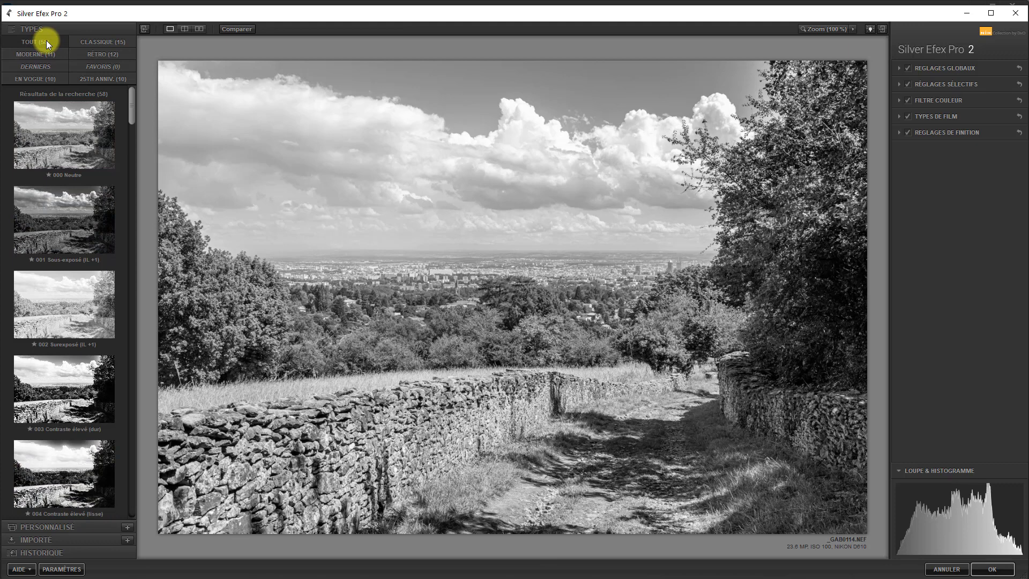
left_click(76, 150)
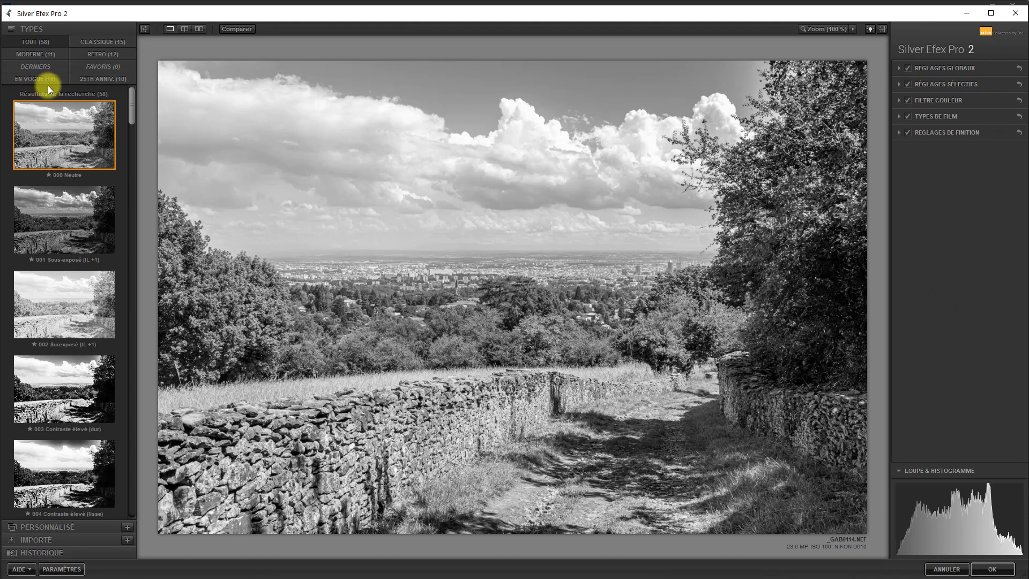
left_click(145, 29)
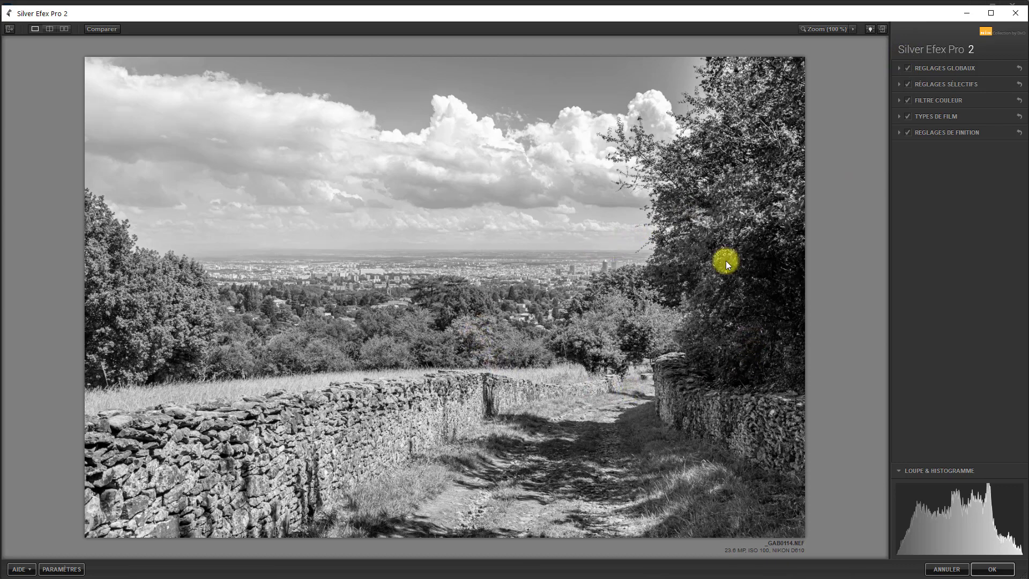
- Expand the Réglages globaux with the detailed Luminosité, Contraste and Structure sliders
left_click(900, 68)
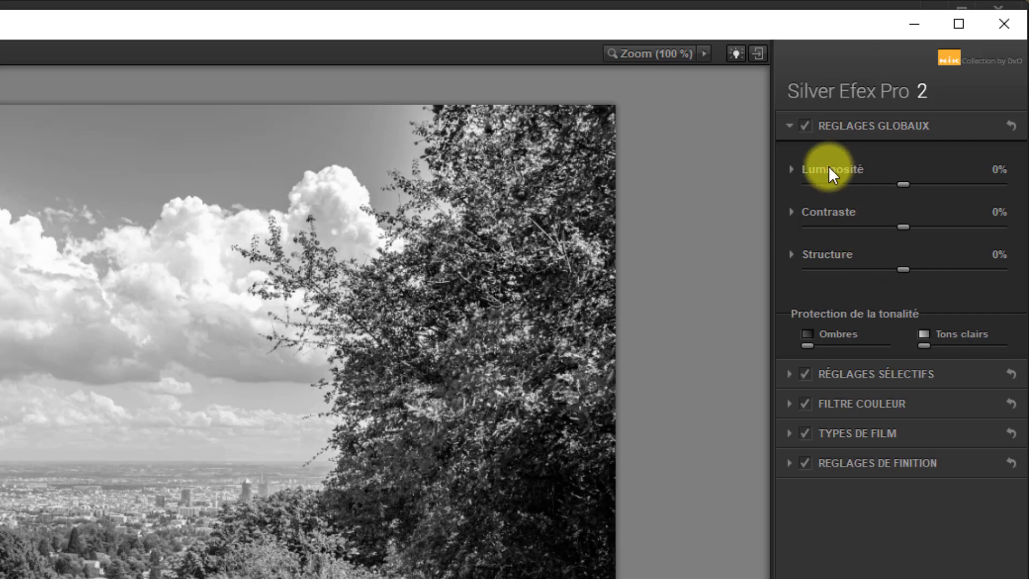
left_click(789, 169)
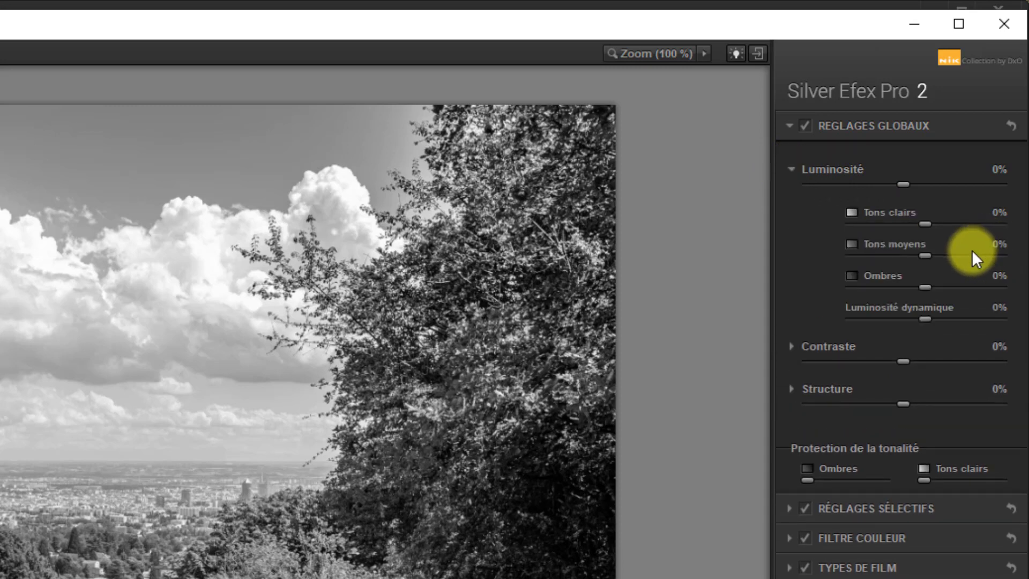
left_click(791, 347)
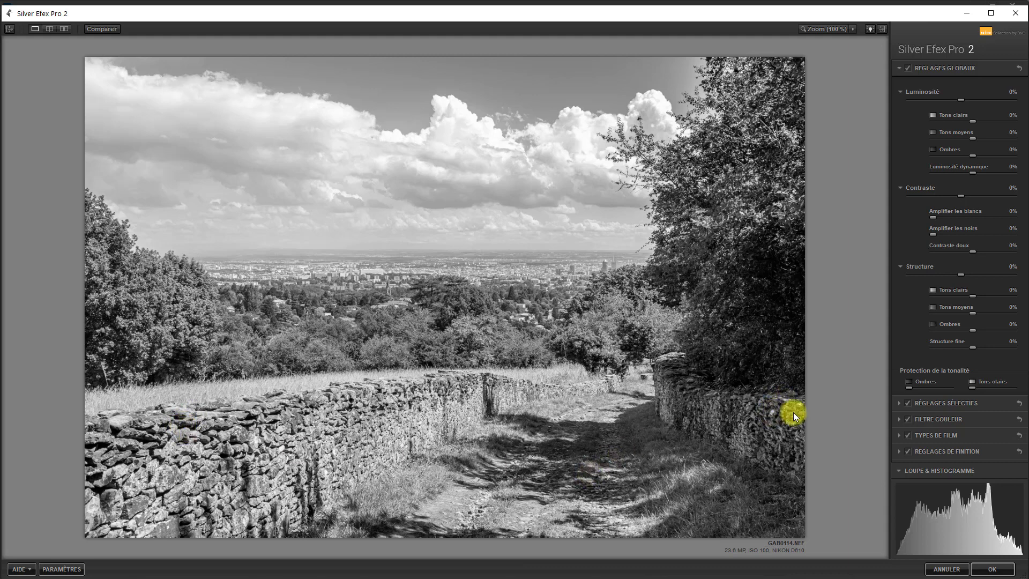
- Examine the histogram's tonal zones and preview on the photo which areas fall in zone 0
mouse_move(932, 519)
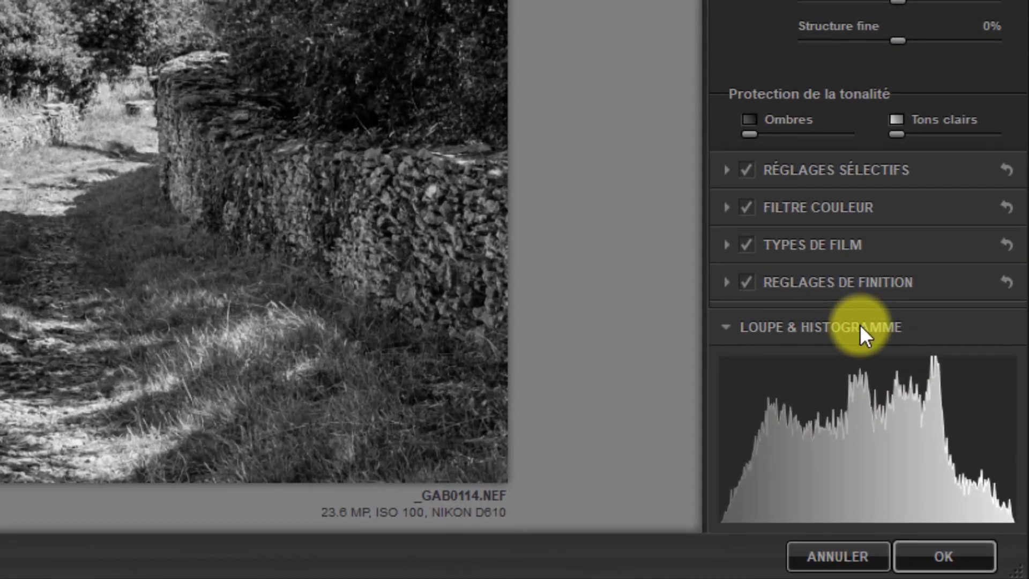
mouse_move(856, 417)
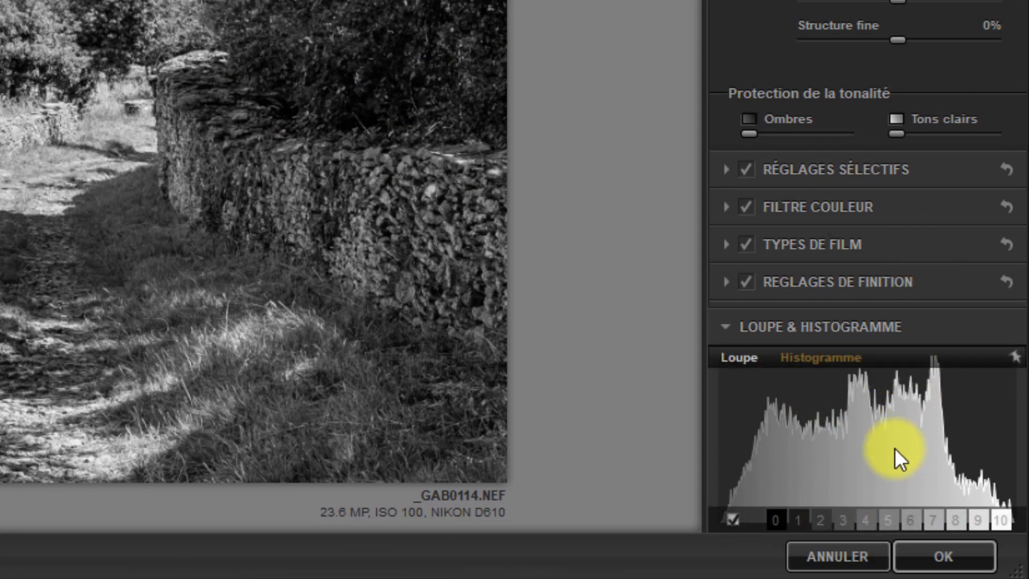
mouse_move(809, 518)
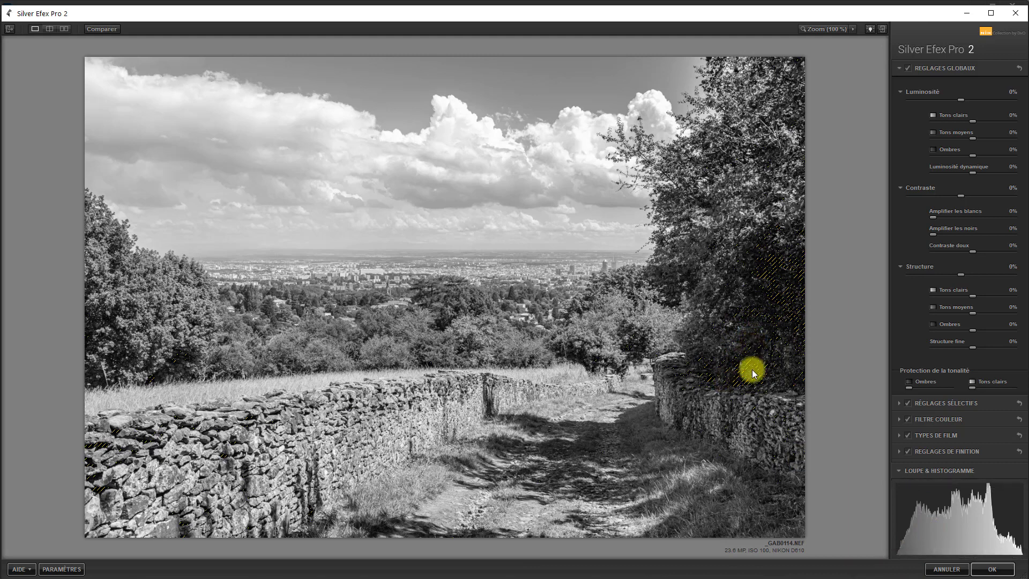
mouse_move(931, 554)
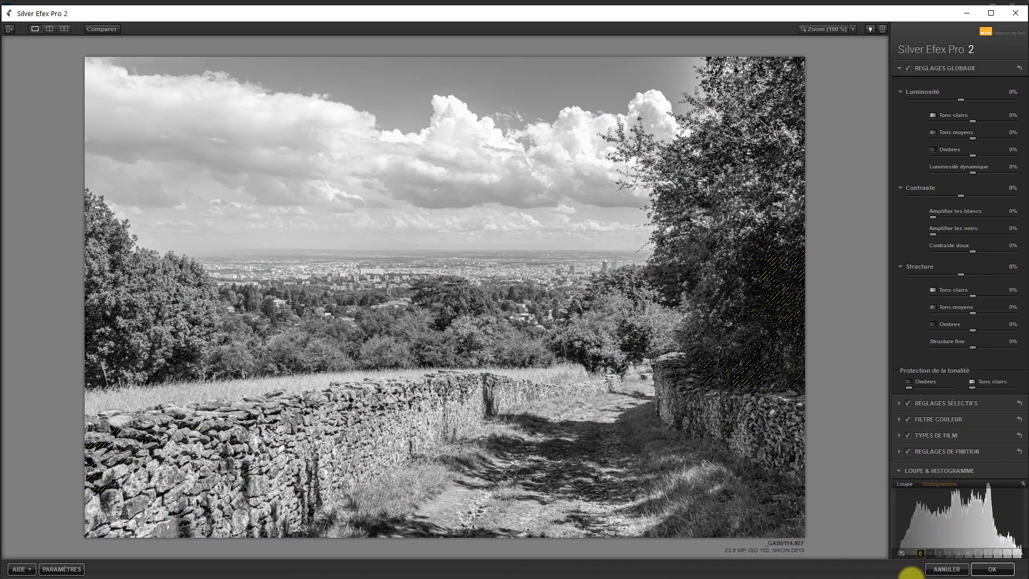
mouse_move(940, 486)
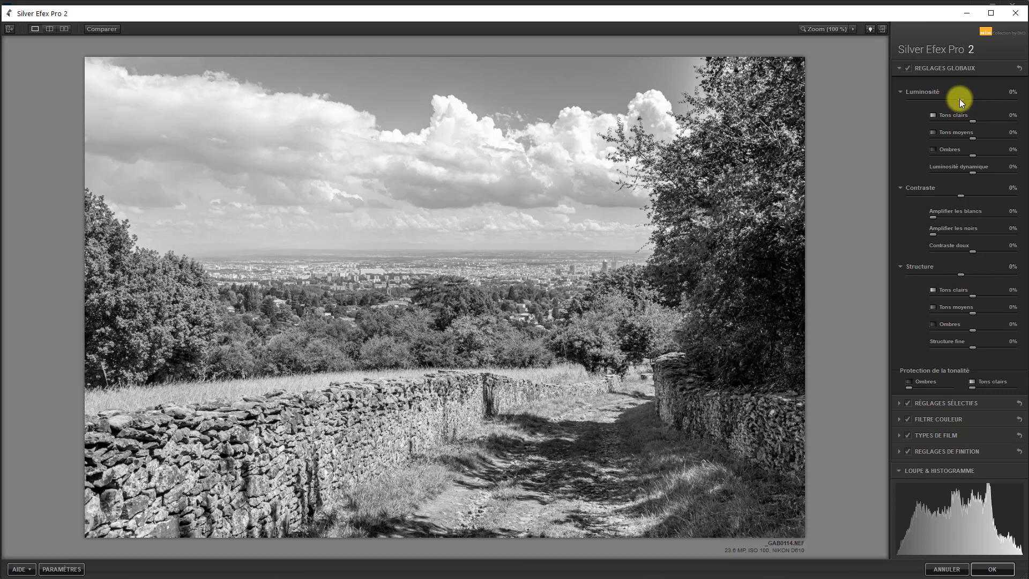
- Try an overall Luminosité of -34% and a Tons clairs brightness of 21%, resetting each slider
mouse_move(962, 98)
left_mouse_down()
mouse_move(976, 98)
mouse_move(943, 97)
left_mouse_up()
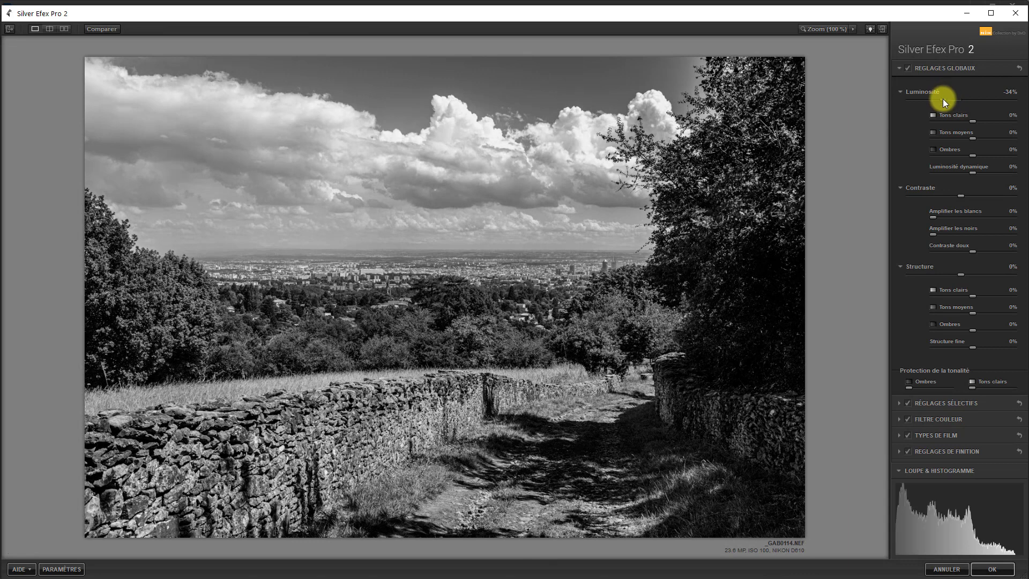
double_click(943, 99)
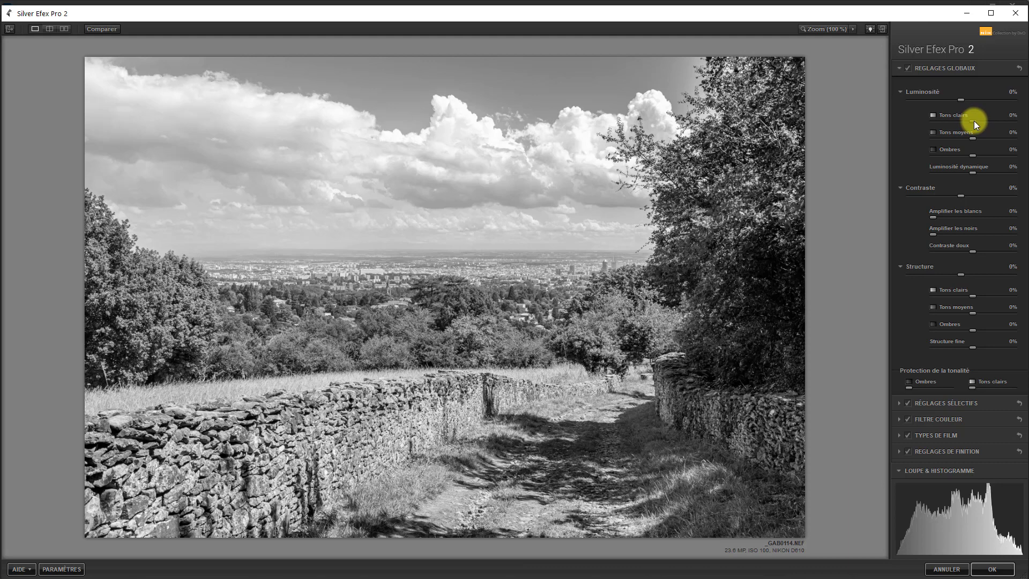
left_click_drag(976, 122, 984, 123)
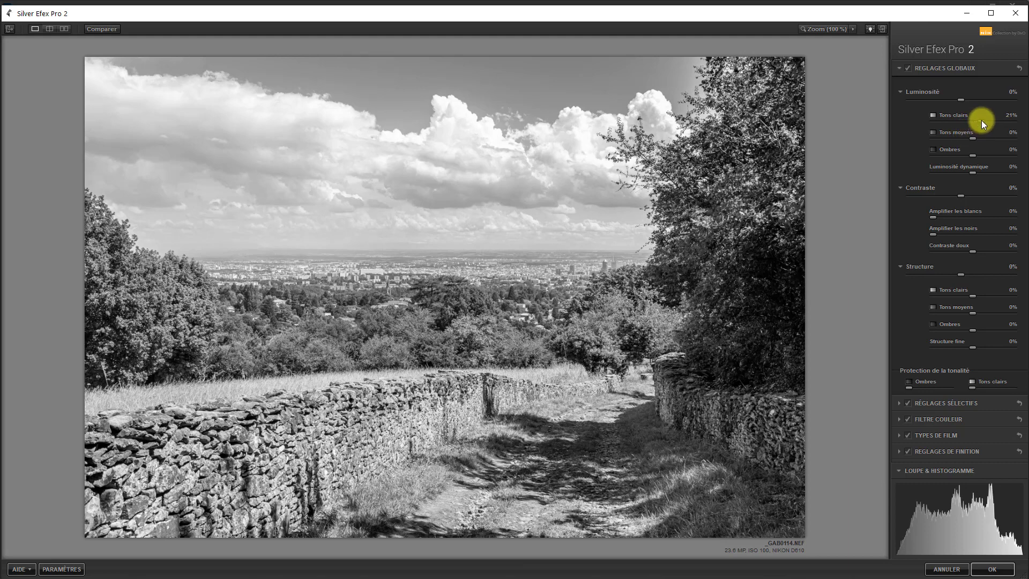
double_click(982, 120)
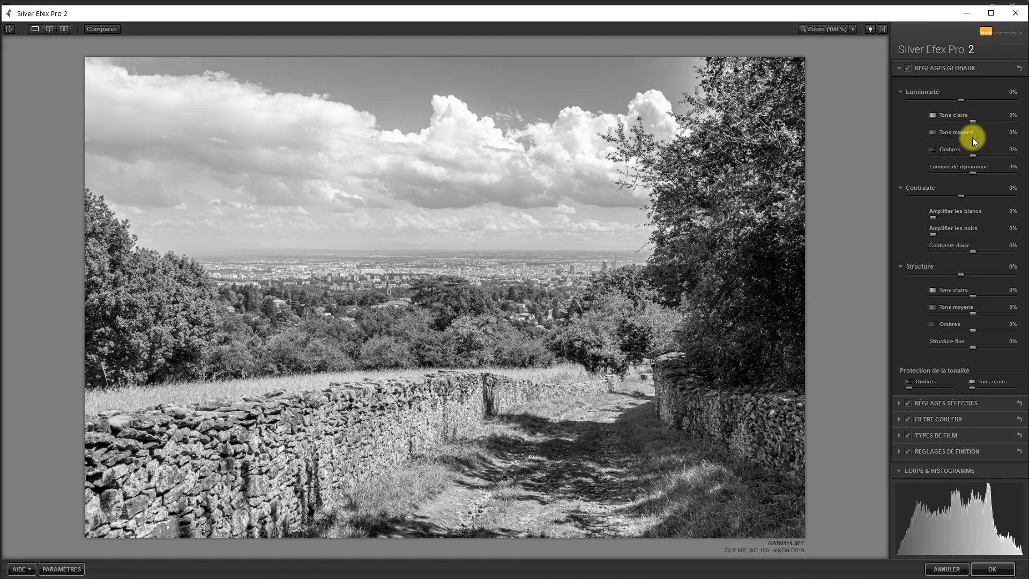
- Set the Luminosité of Tons moyens to -33%, Ombres to 13% and Luminosité dynamique to -17%
left_click_drag(982, 137, 983, 138)
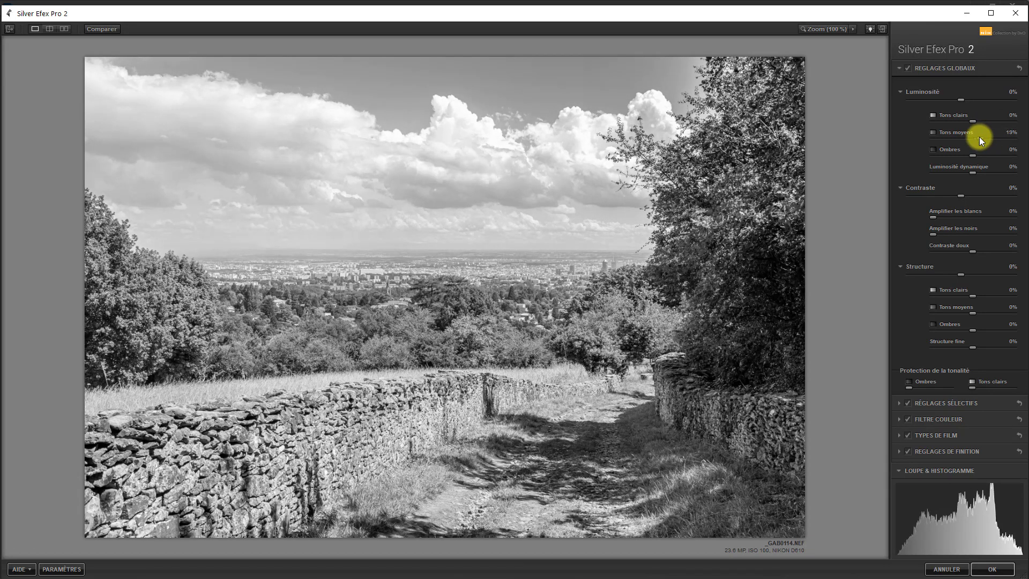
left_click_drag(979, 137, 959, 138)
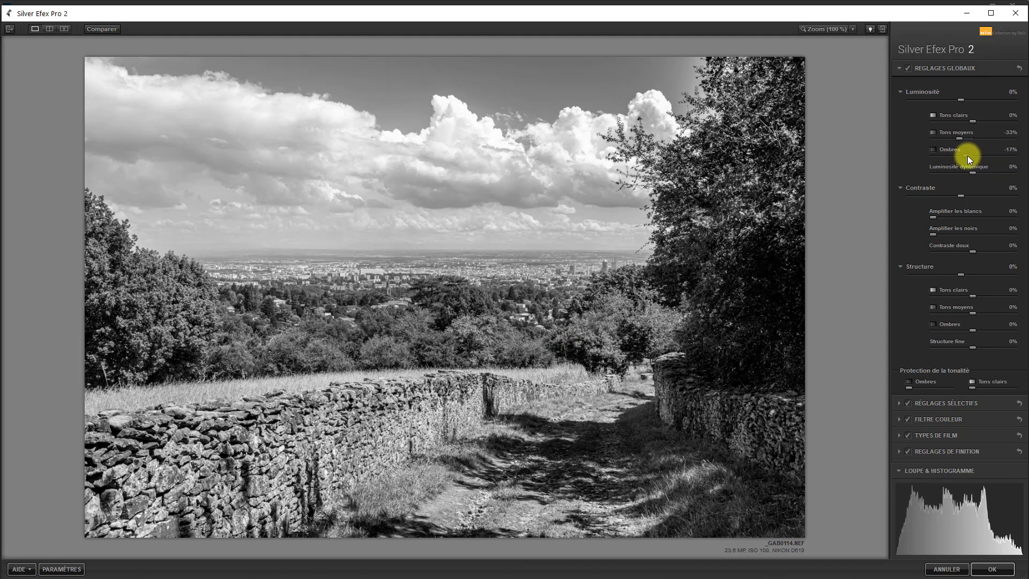
left_click_drag(972, 155, 978, 156)
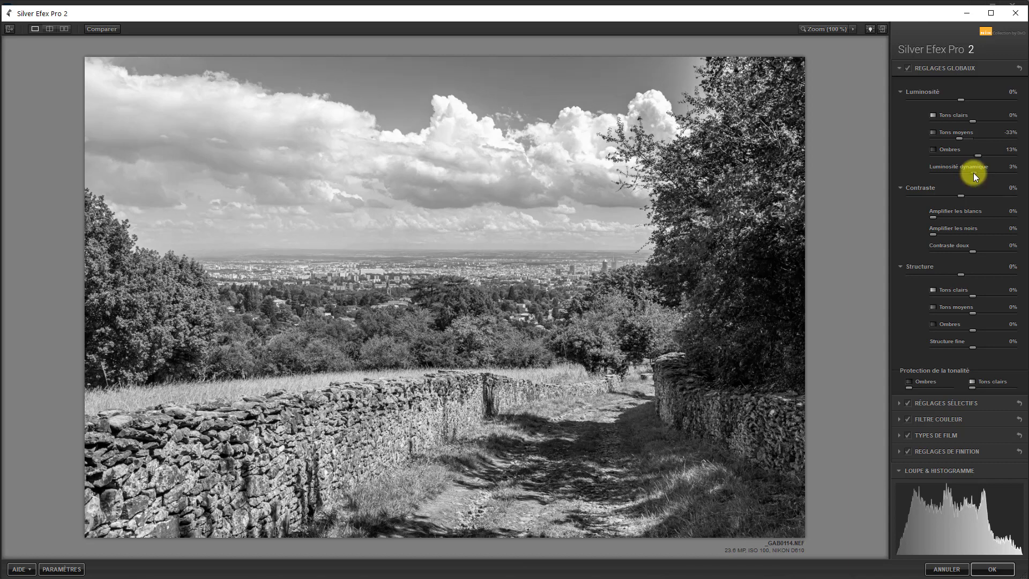
mouse_move(973, 172)
left_mouse_down()
mouse_move(984, 172)
mouse_move(965, 172)
left_mouse_up()
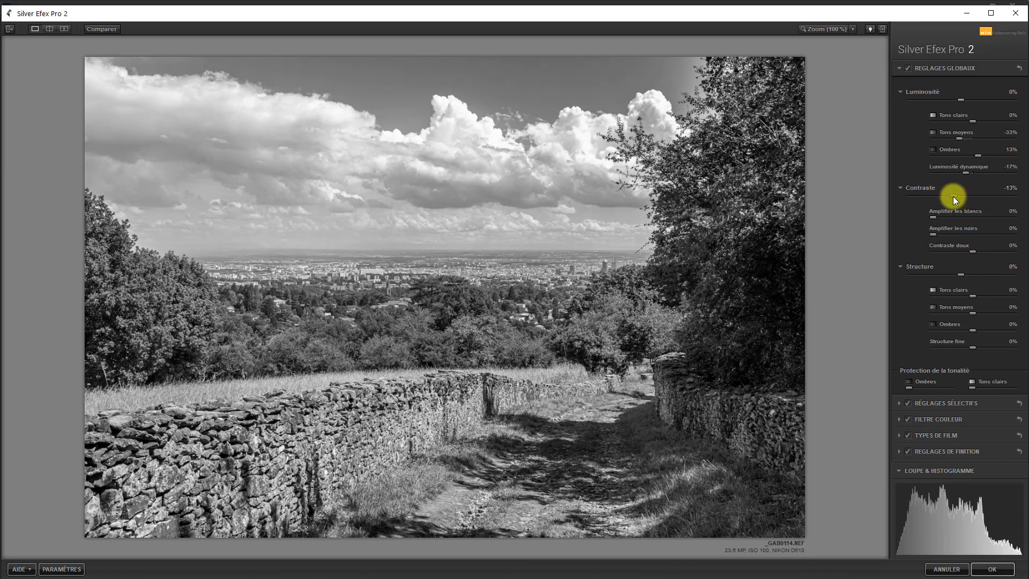
- Try the overall Contraste slider and reset it, and set Amplifier les blancs to 11% and Amplifier les noirs to 5%
left_click_drag(950, 196, 982, 193)
left_click_drag(941, 215, 942, 215)
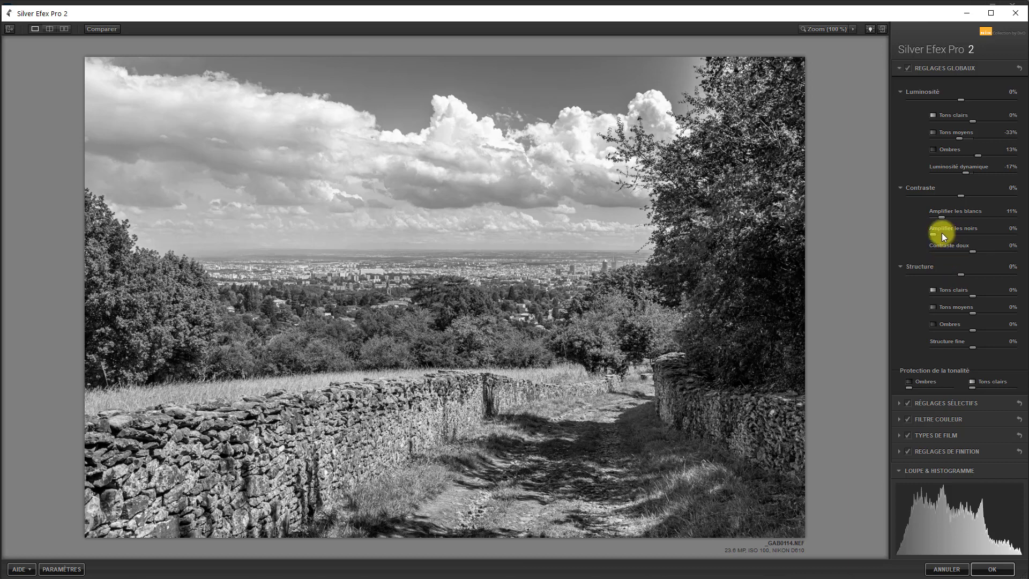
left_click_drag(933, 233, 938, 233)
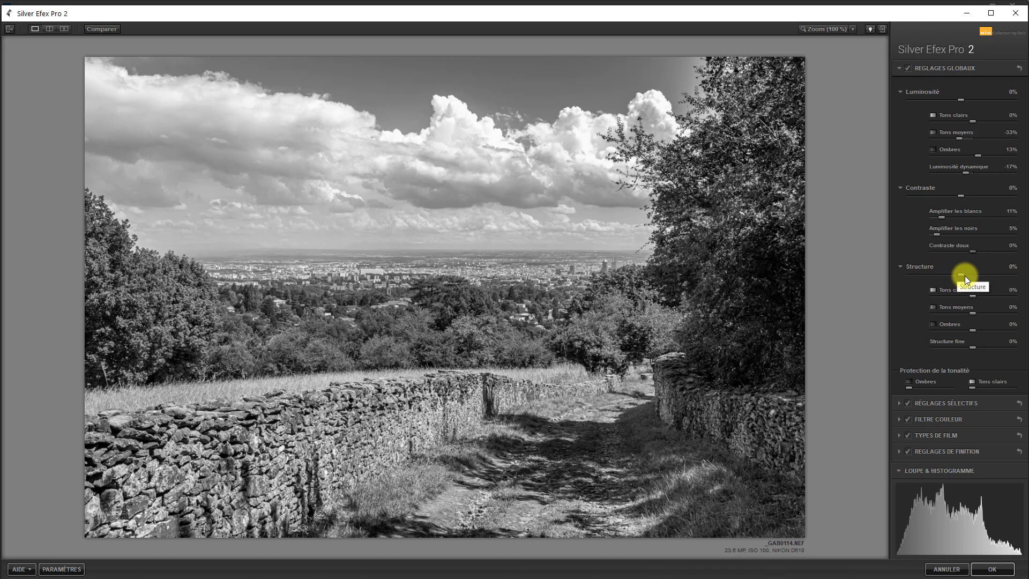
- Test and reset the overall Structure, and set its Tons clairs to 29%, Tons moyens to 21% and Ombres to 19%
left_click_drag(976, 276, 949, 283)
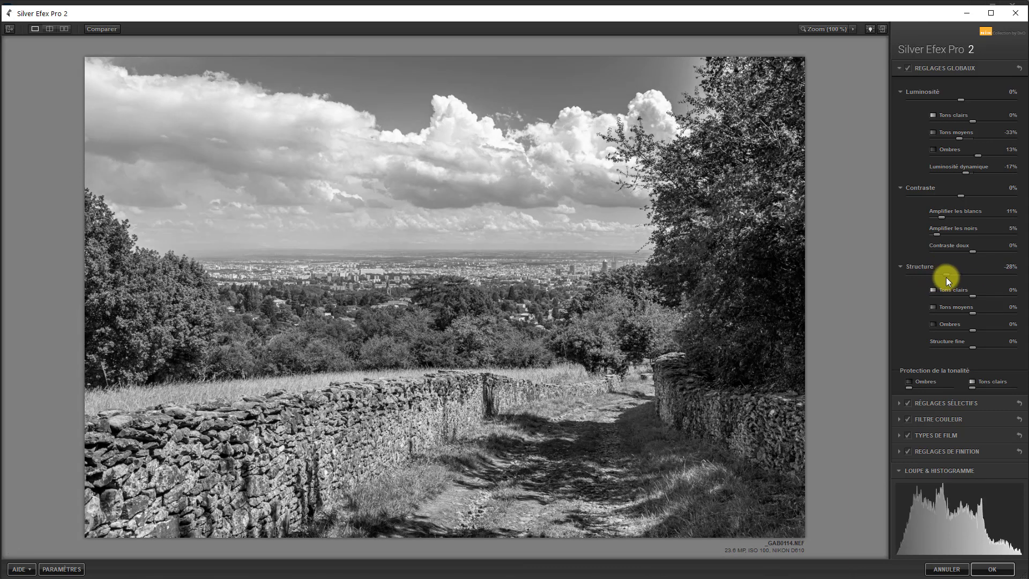
double_click(947, 276)
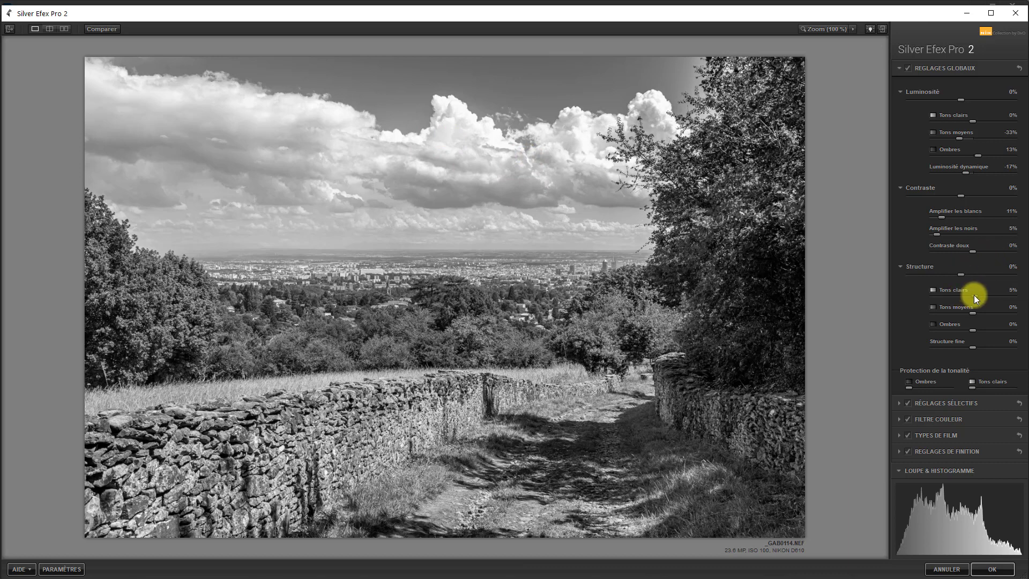
left_click_drag(981, 295, 982, 296)
left_click_drag(980, 313, 979, 322)
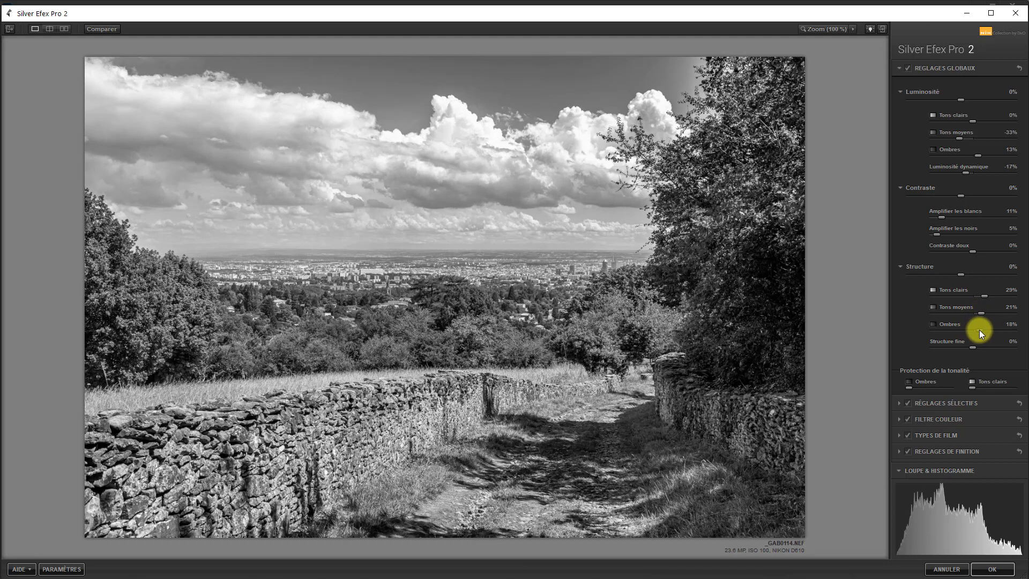
left_click_drag(979, 330, 979, 329)
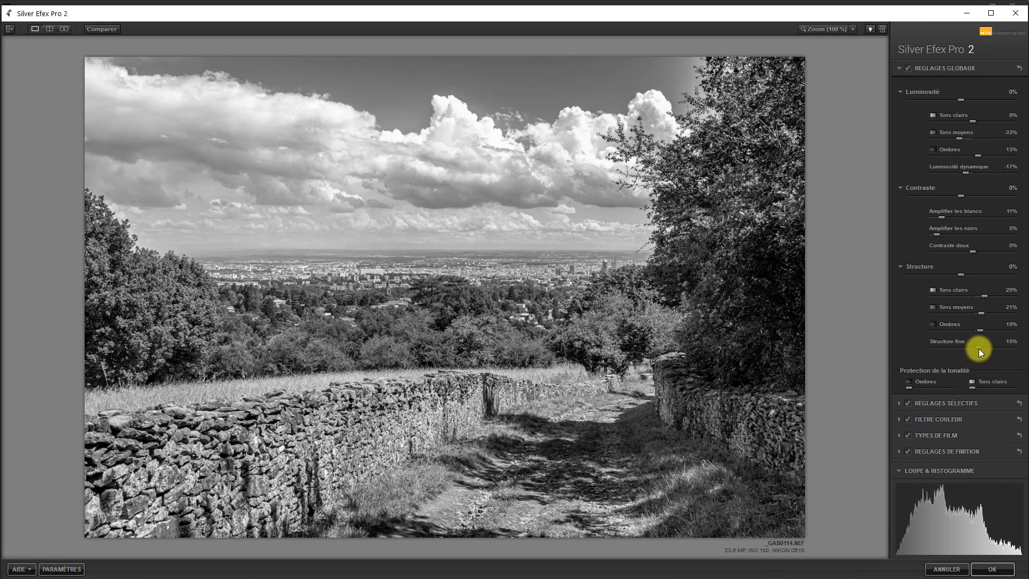
- Try lower and higher Structure fine amounts on the photo and reset the slider to 0%
left_click_drag(957, 349, 973, 353)
left_click_drag(1010, 357, 977, 356)
double_click(989, 348)
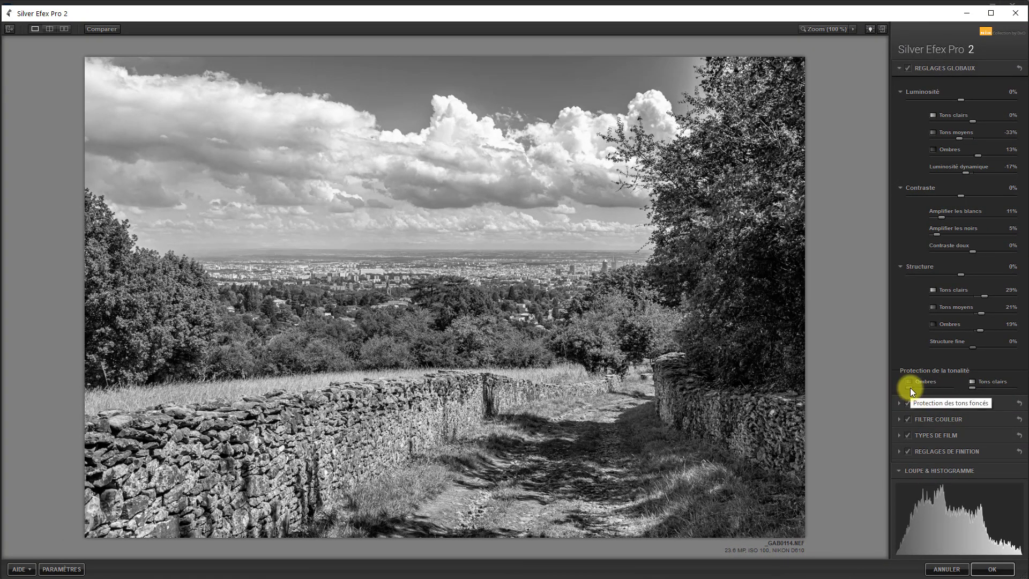
- Try the tonality protection for Ombres and Tons clairs, returning both sliders to their minimum
left_click_drag(909, 387, 930, 387)
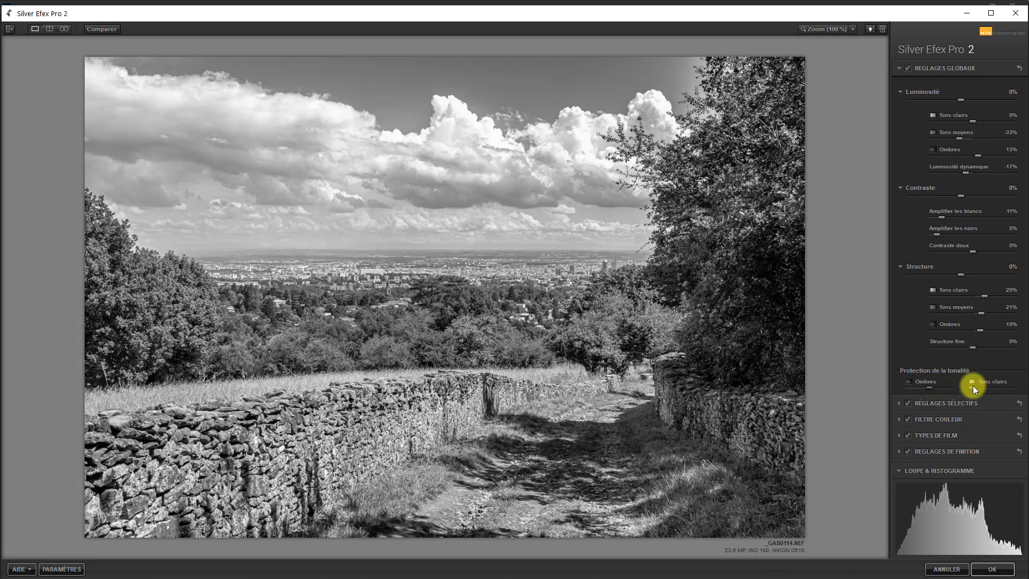
mouse_move(973, 388)
left_mouse_down()
mouse_move(1002, 390)
mouse_move(989, 393)
left_mouse_up()
left_click_drag(925, 387, 904, 392)
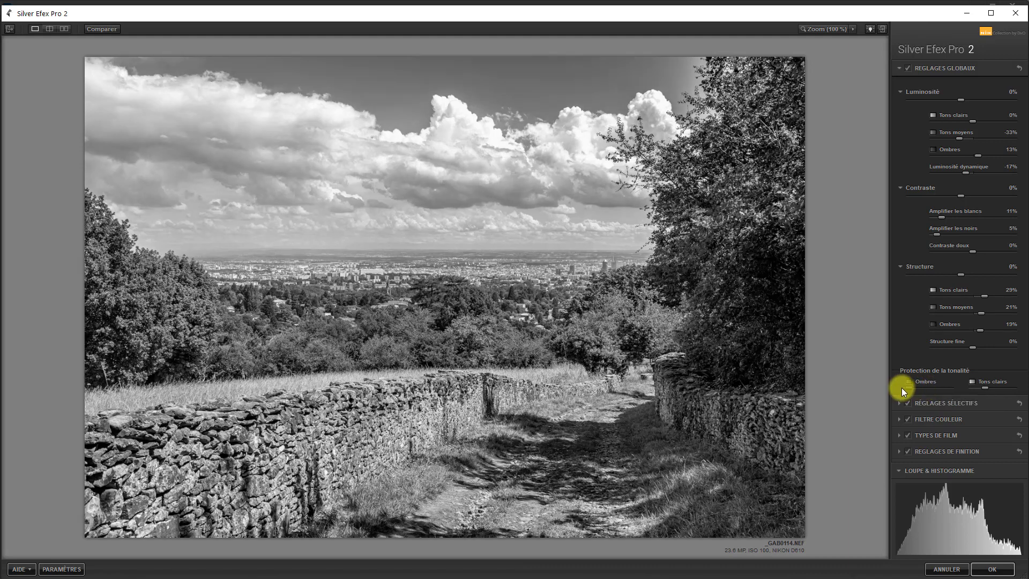
left_click_drag(991, 390, 963, 384)
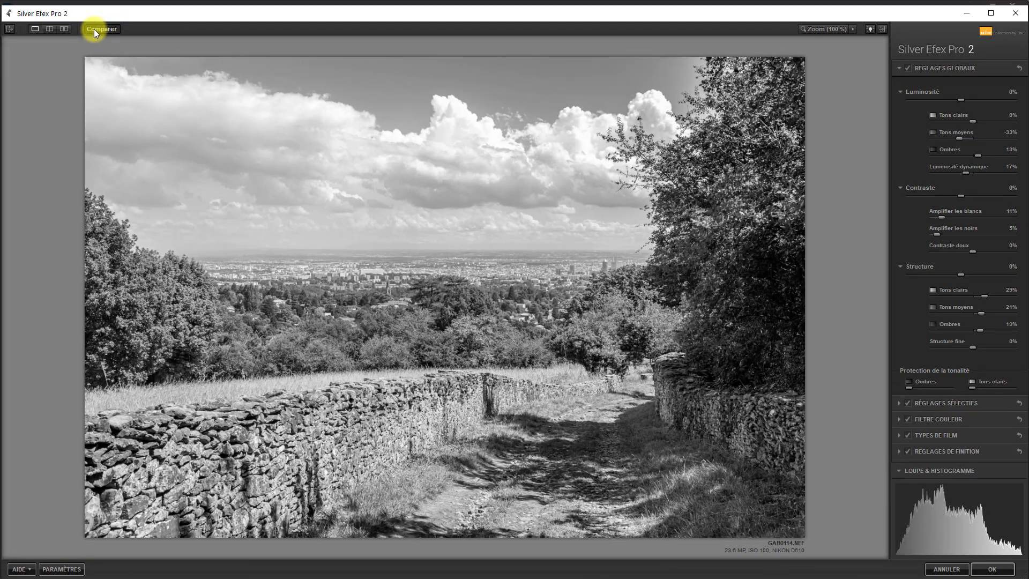
- Compare the adjusted photo with the original image and collapse the Réglages globaux section
left_click(94, 29)
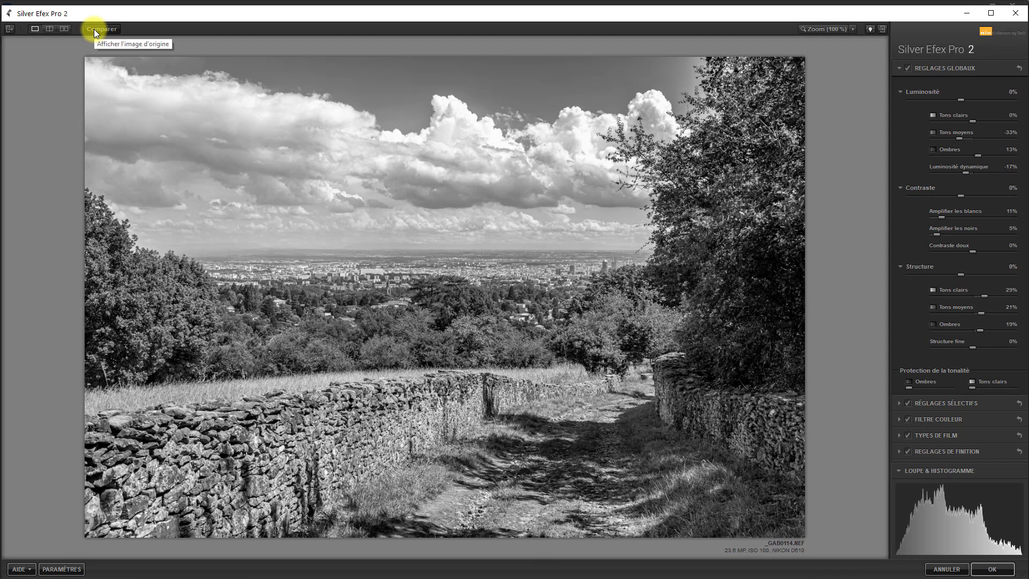
left_click(94, 29)
left_click(94, 29)
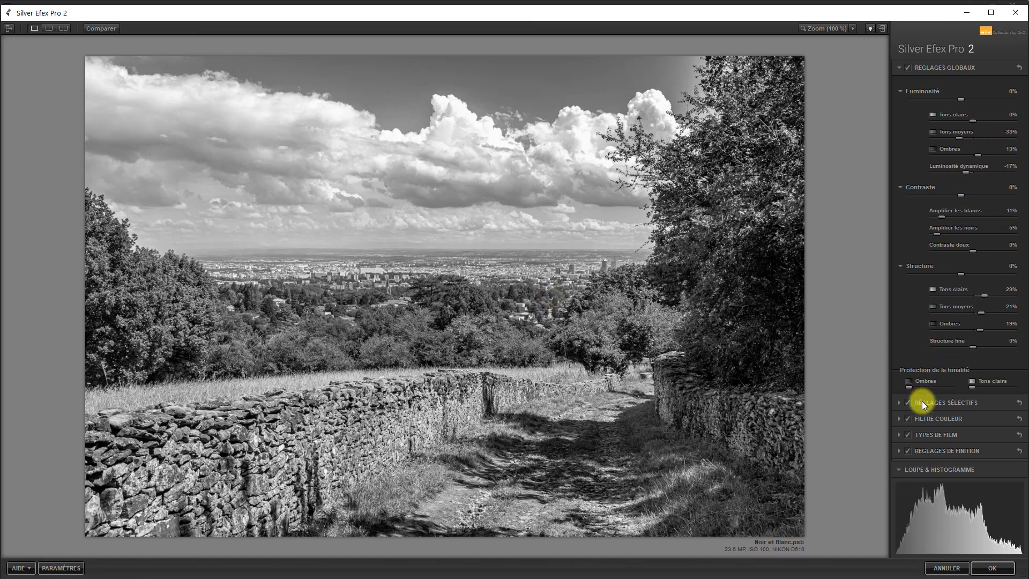
left_click(899, 67)
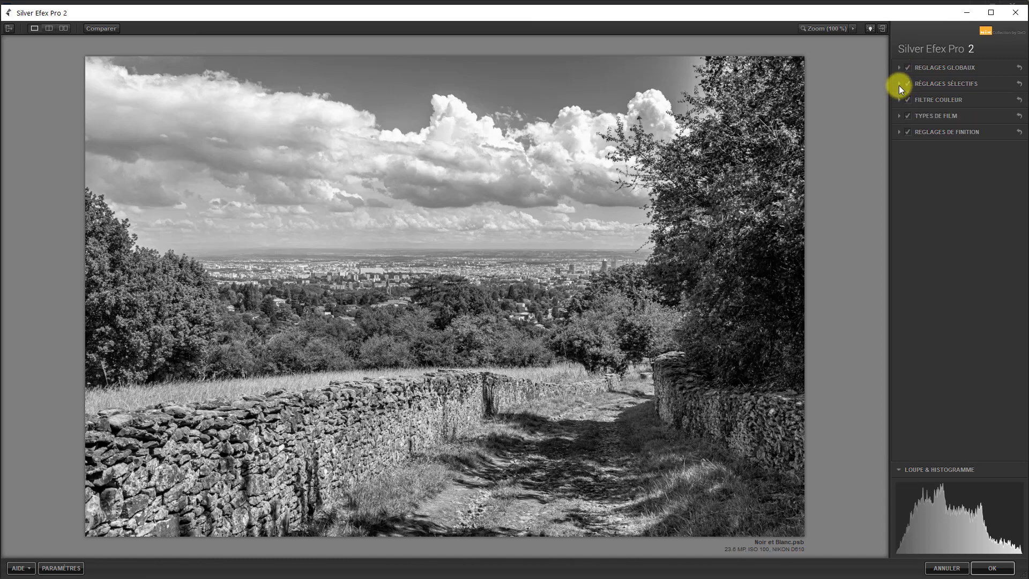
- Expand Réglages sélectifs, add a control point on the central clouds and set its radius to 24%
left_click(898, 84)
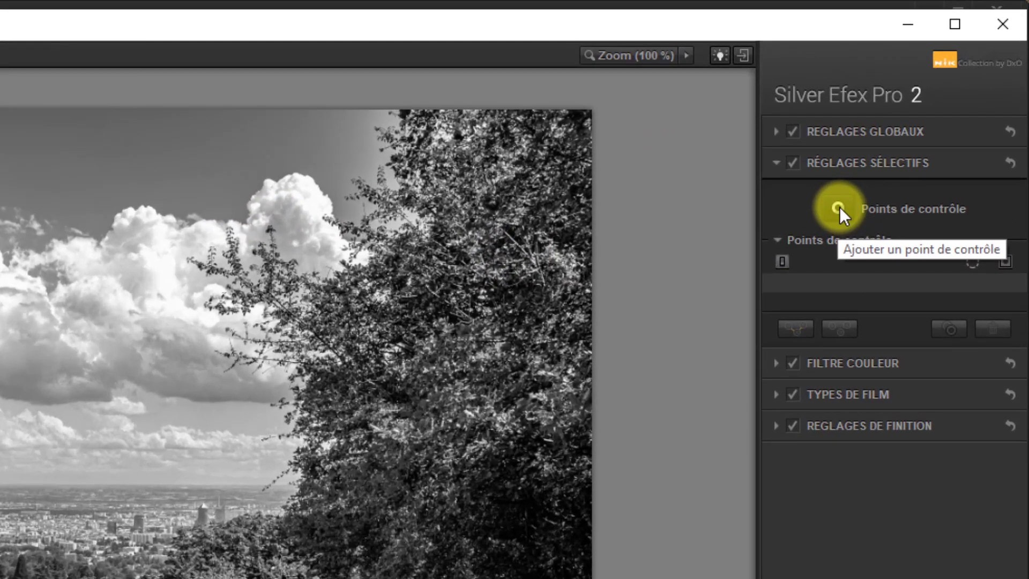
left_click(838, 208)
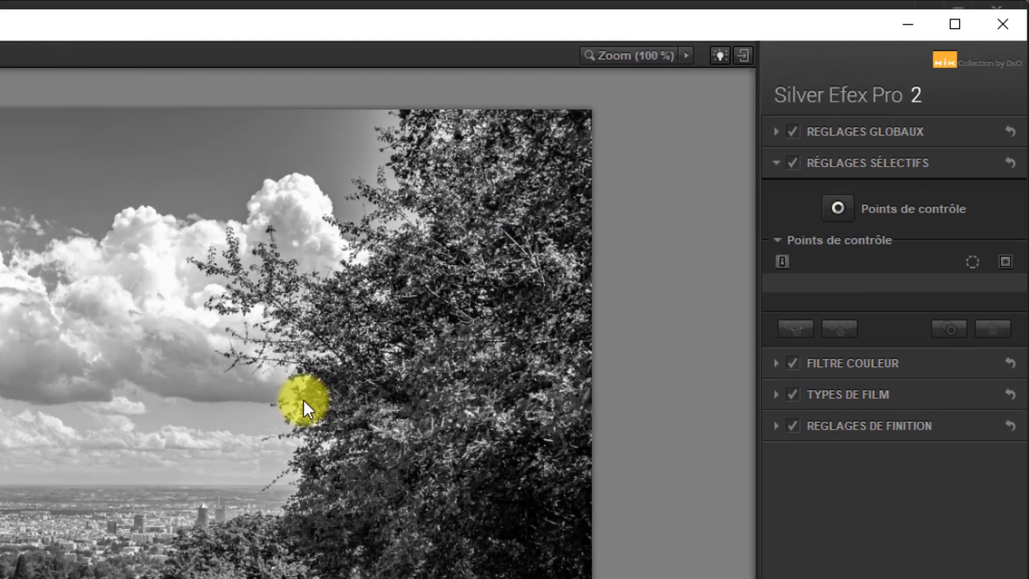
left_click(838, 206)
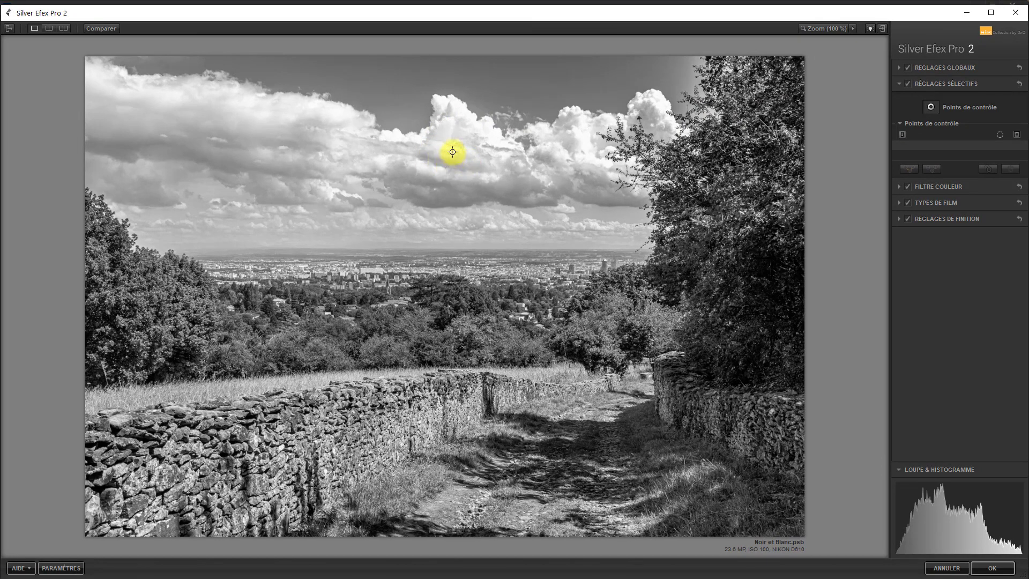
left_click(453, 152)
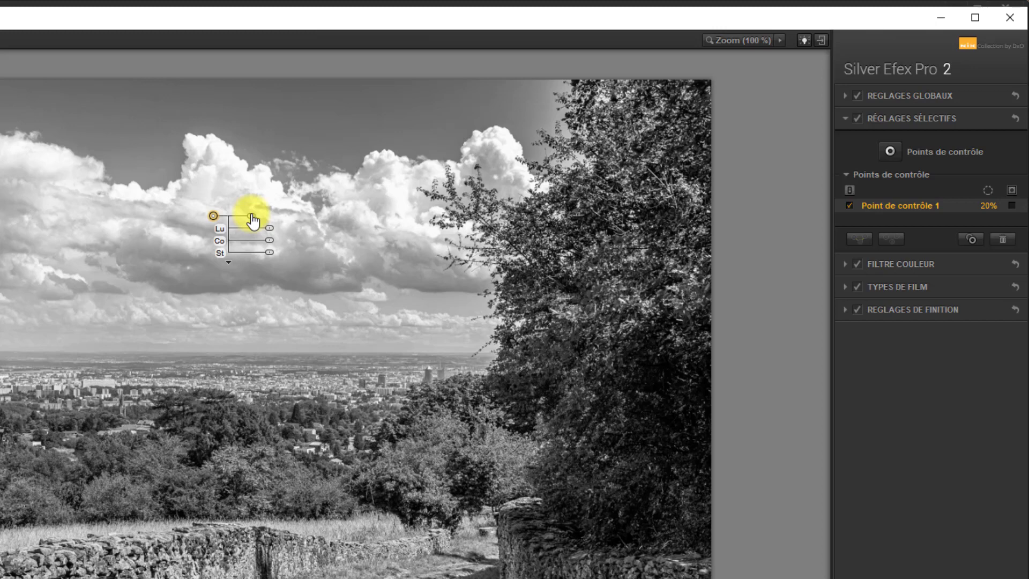
left_click_drag(252, 220, 255, 220)
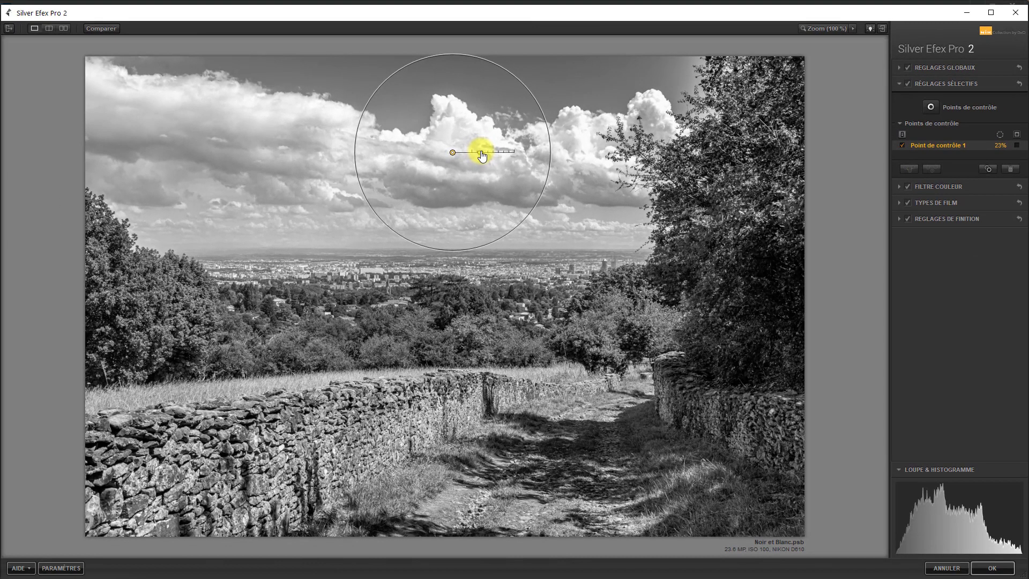
left_click_drag(481, 155, 481, 154)
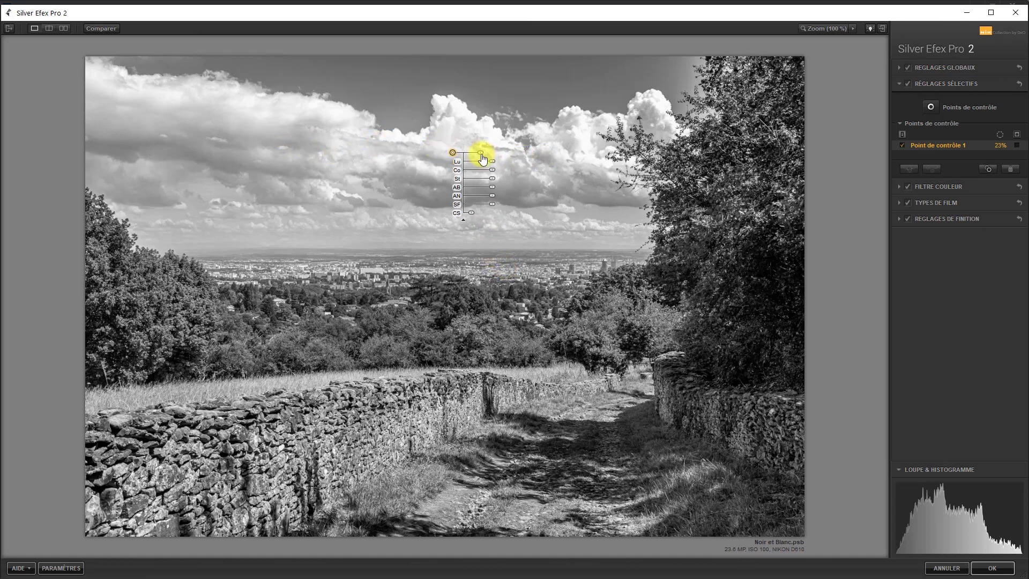
left_click_drag(481, 155, 483, 157)
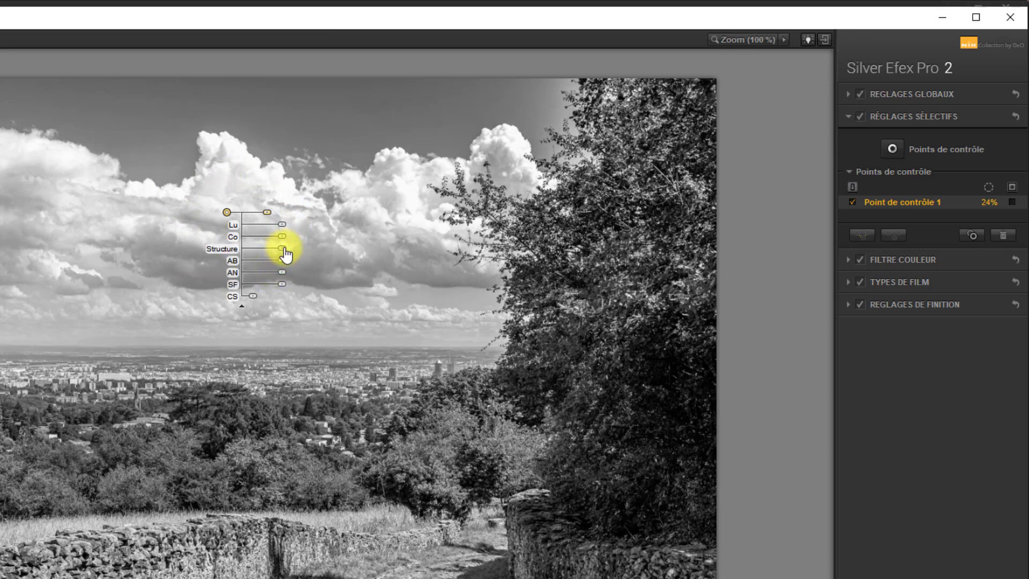
- Raise the cloud control point's Structure, Structure fine and Amplifier les noirs slightly, and set its Contraste to about 16%
left_click_drag(285, 254, 298, 249)
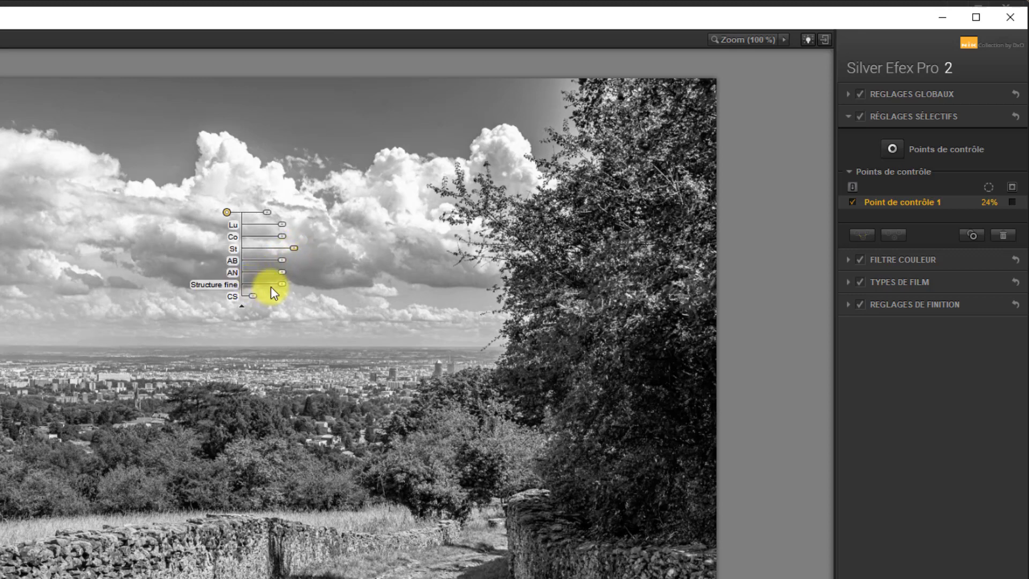
left_click_drag(282, 284, 291, 282)
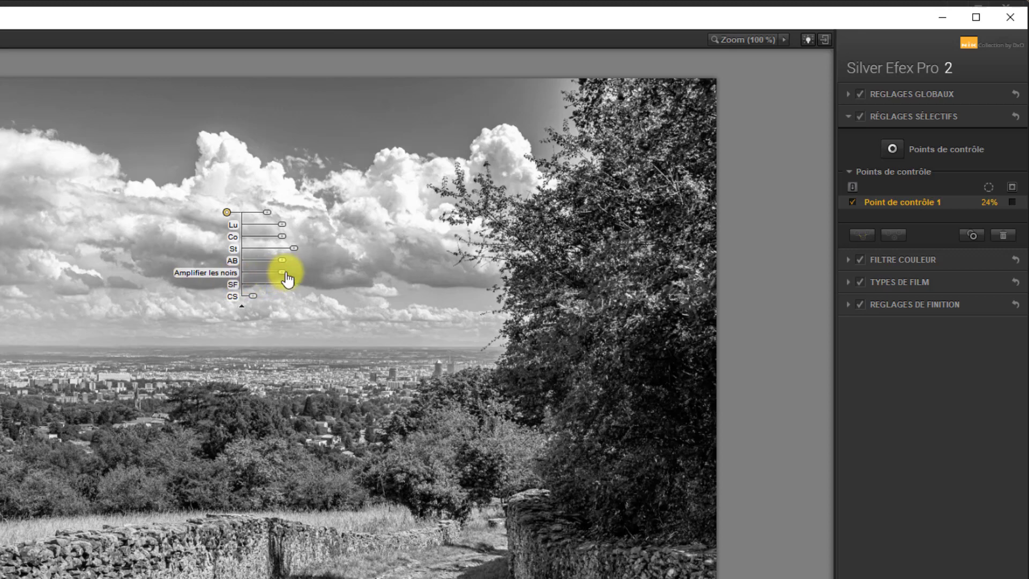
left_click_drag(286, 278, 292, 277)
left_click_drag(275, 237, 289, 241)
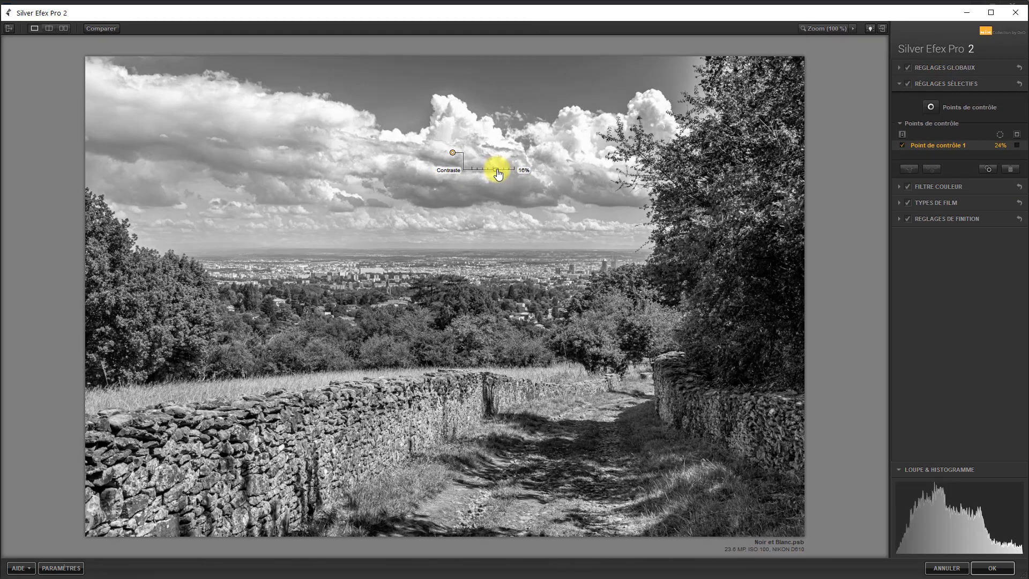
left_click_drag(497, 173, 496, 172)
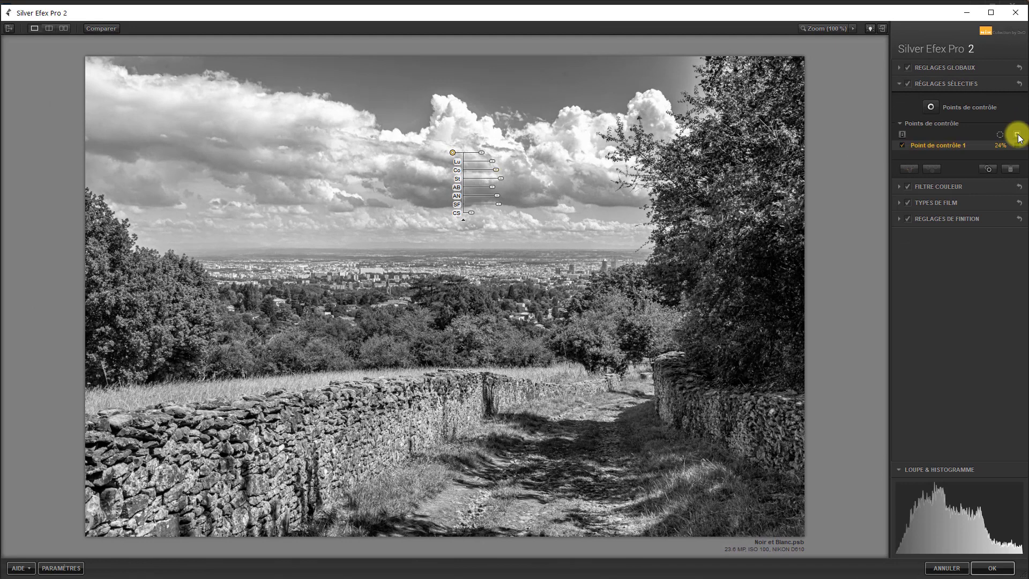
- With the control point mask displayed, duplicate the point onto the left clouds with a 16% radius, and hide the mask
left_click(1006, 258)
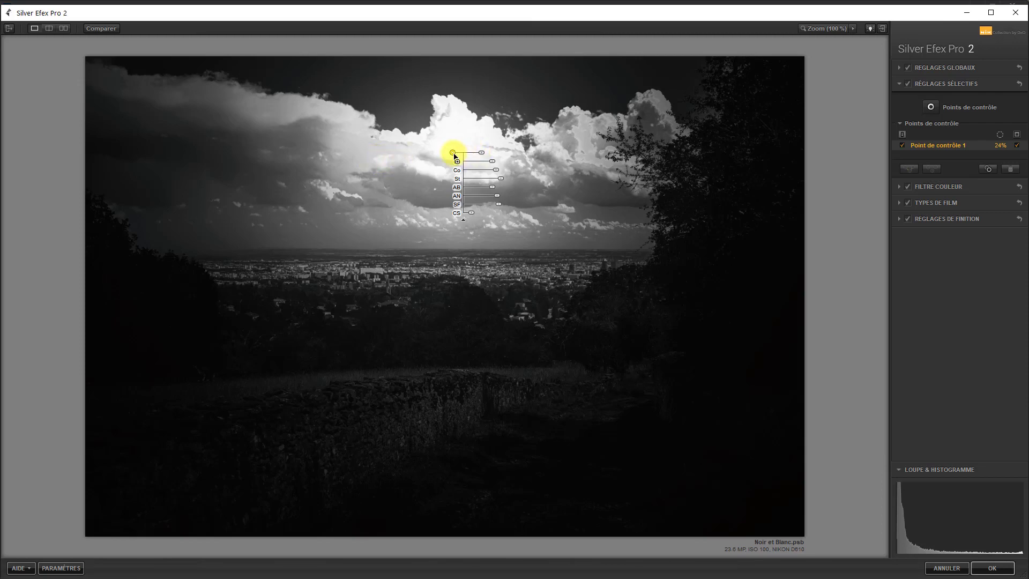
left_click_drag(452, 155, 275, 154, "alt")
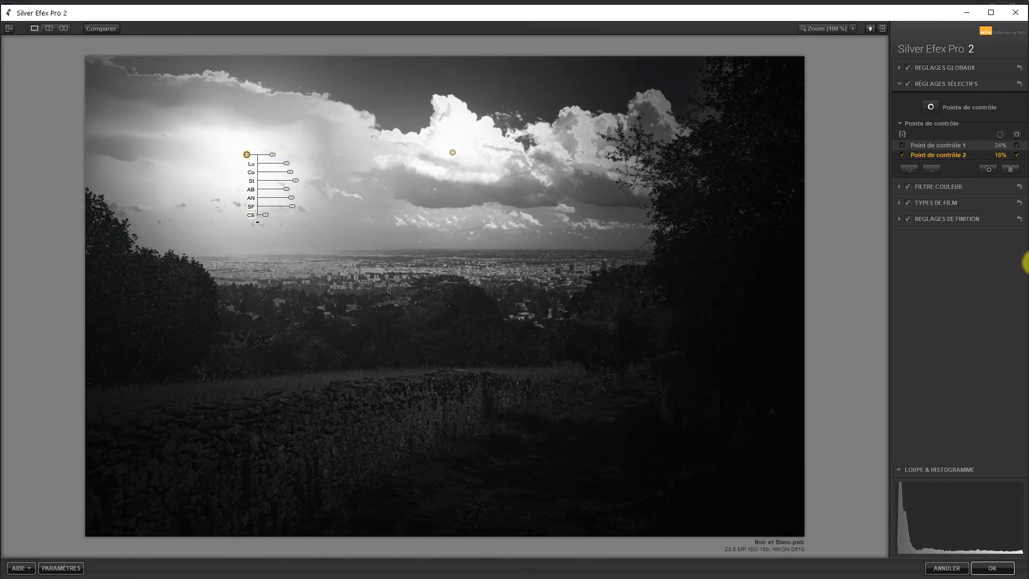
left_click(1017, 135)
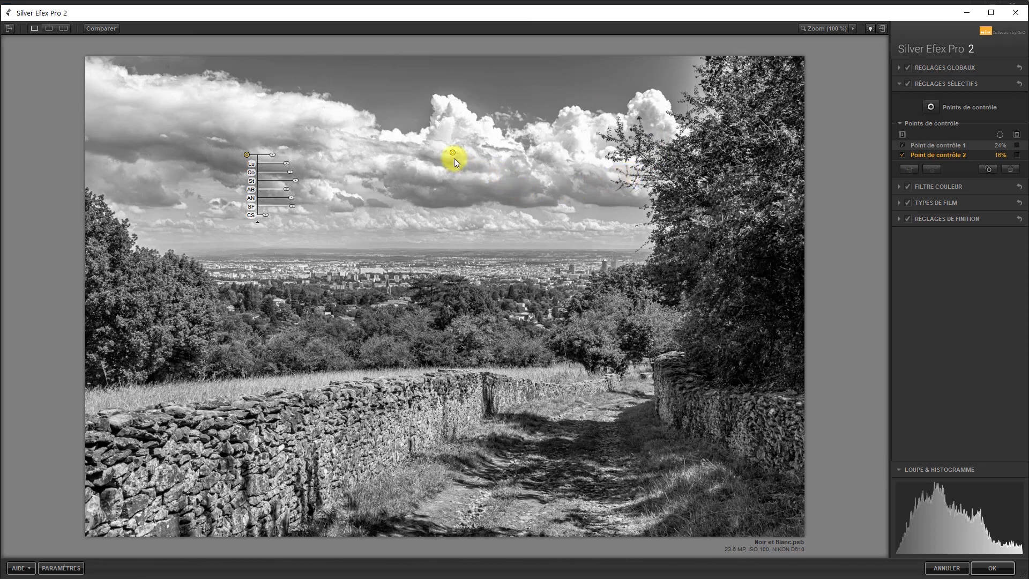
- Duplicate the central control point onto the right-hand clouds and reduce its radius to 18% while checking the selection masks
left_click_drag(453, 153, 624, 159)
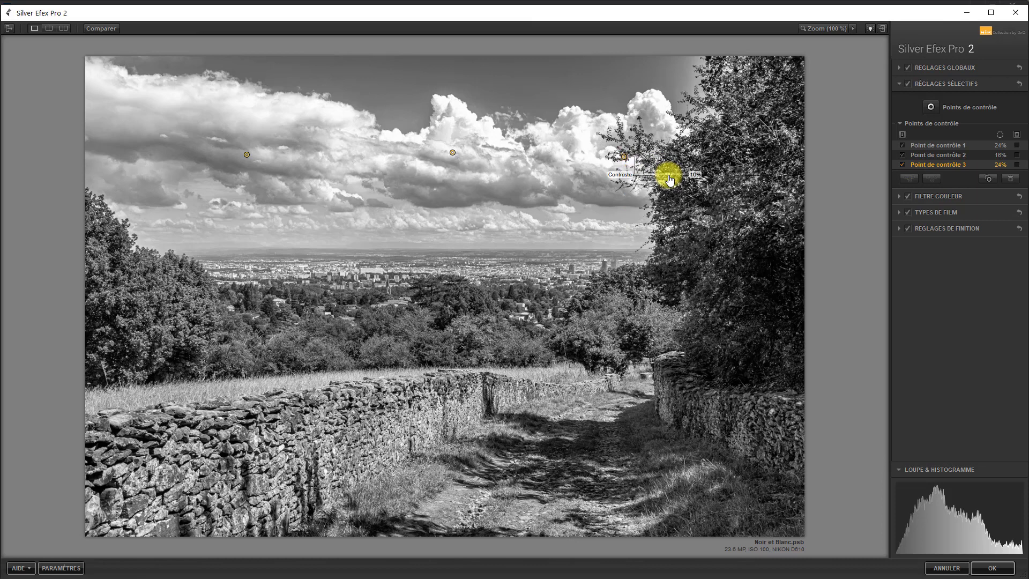
left_click_drag(669, 174, 753, 200)
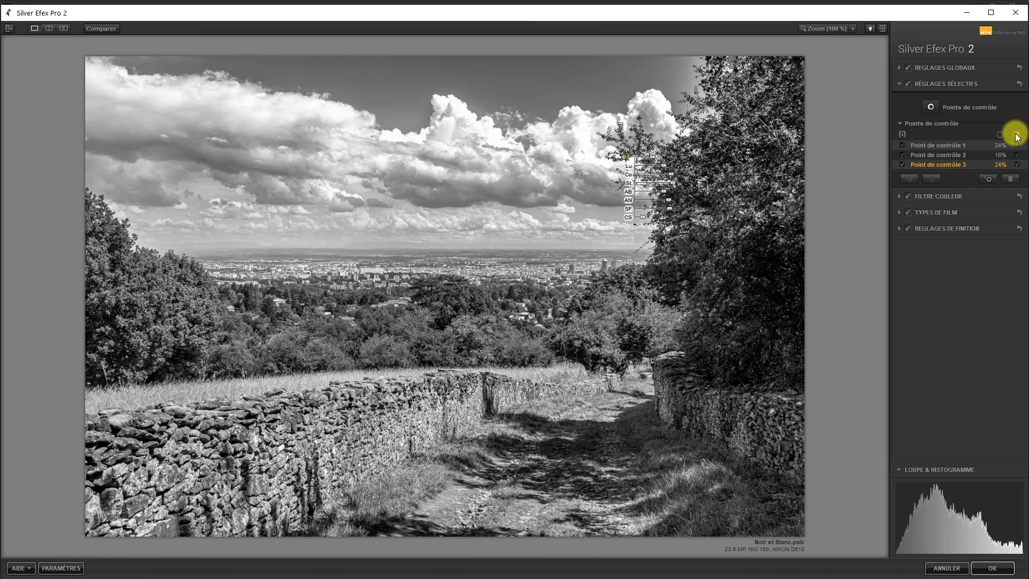
left_click(1016, 135)
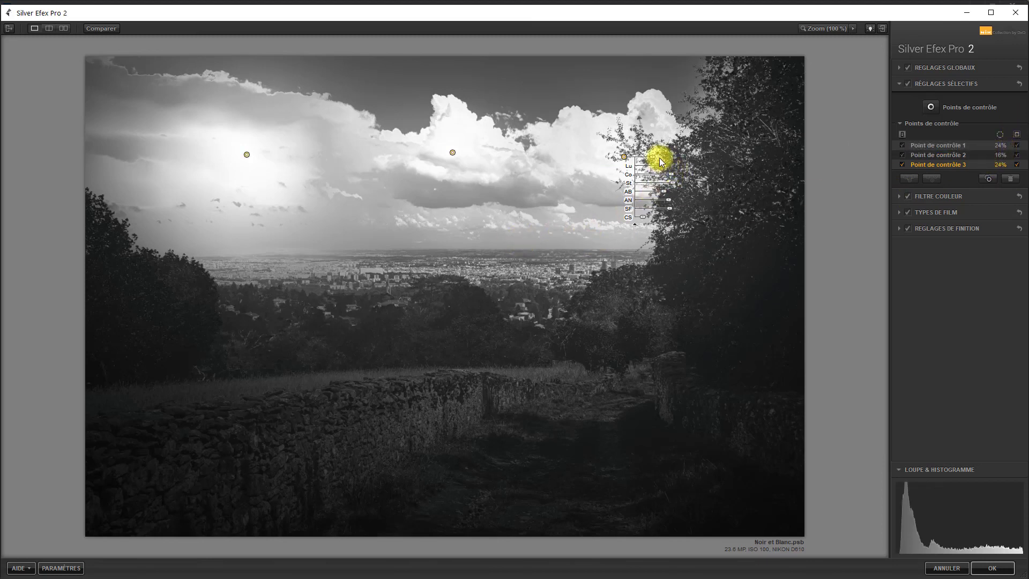
left_click_drag(656, 157, 648, 156)
left_click(246, 154)
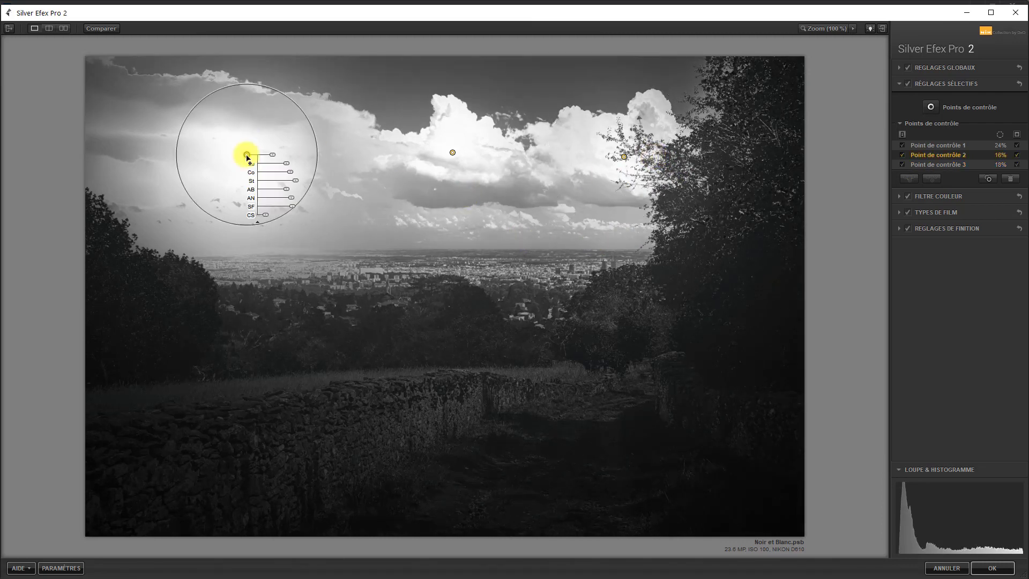
left_click_drag(274, 159, 273, 159)
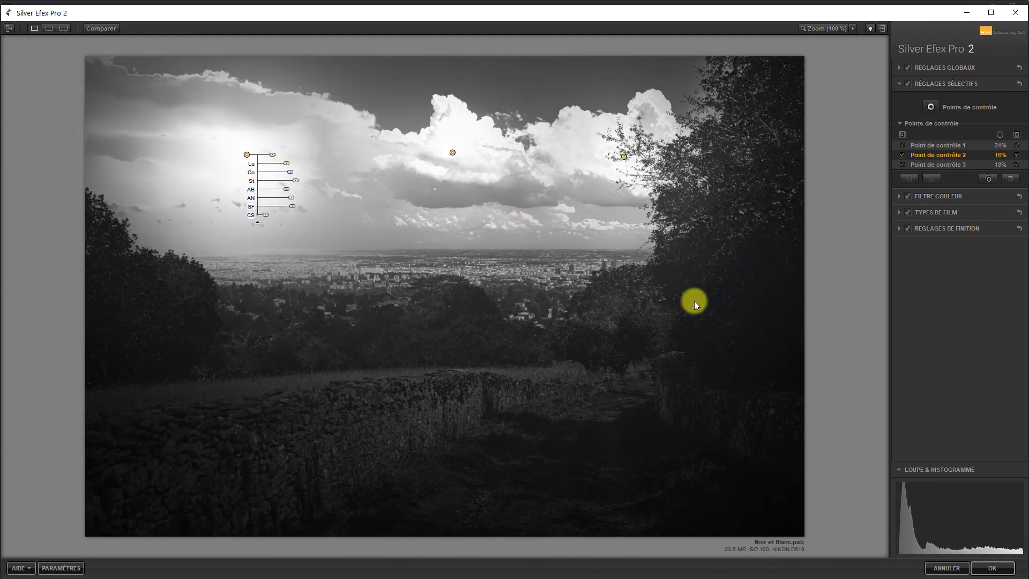
left_click(1016, 134)
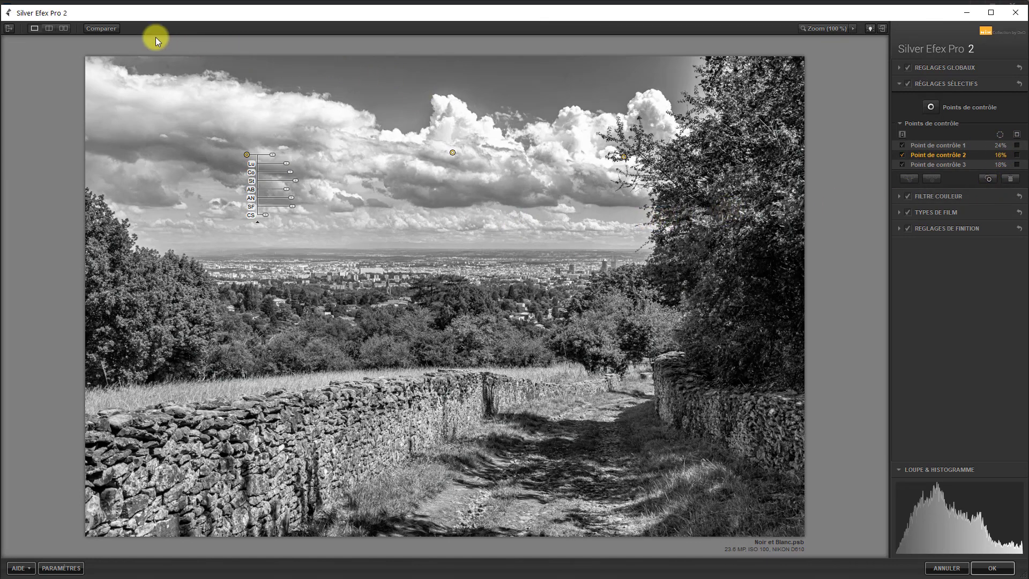
- Compare the photo with its original black-and-white version
left_click(104, 29)
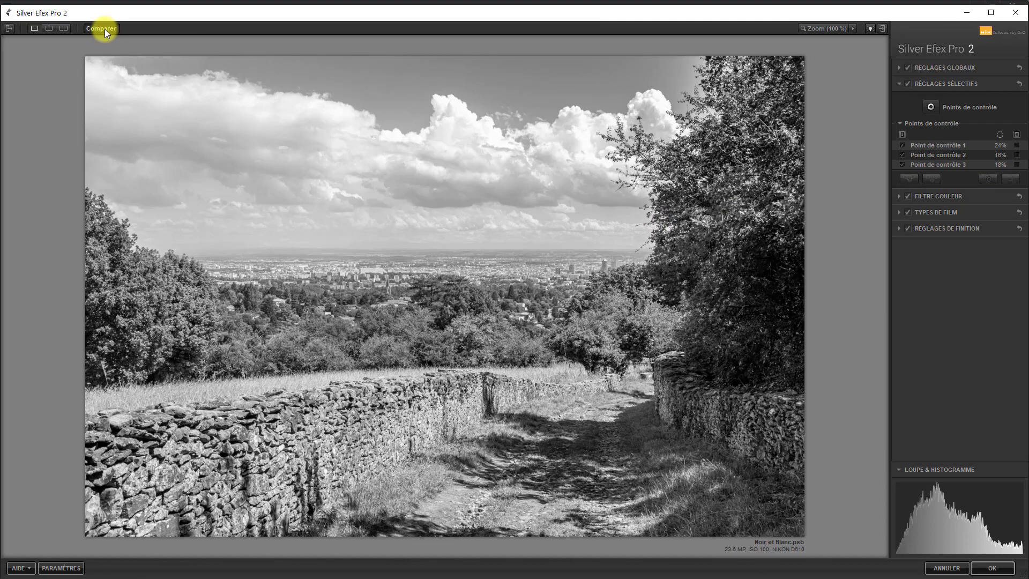
left_click(103, 29)
left_click(102, 29)
left_click(996, 572)
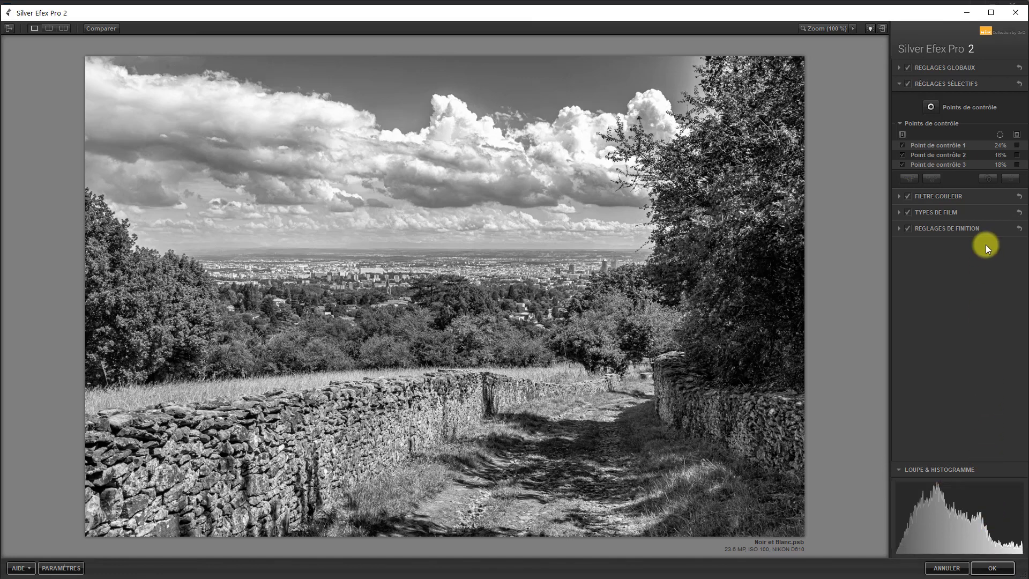
- Compare the photo with the Réglages sélectifs effect off and on, and collapse that section
left_click(907, 84)
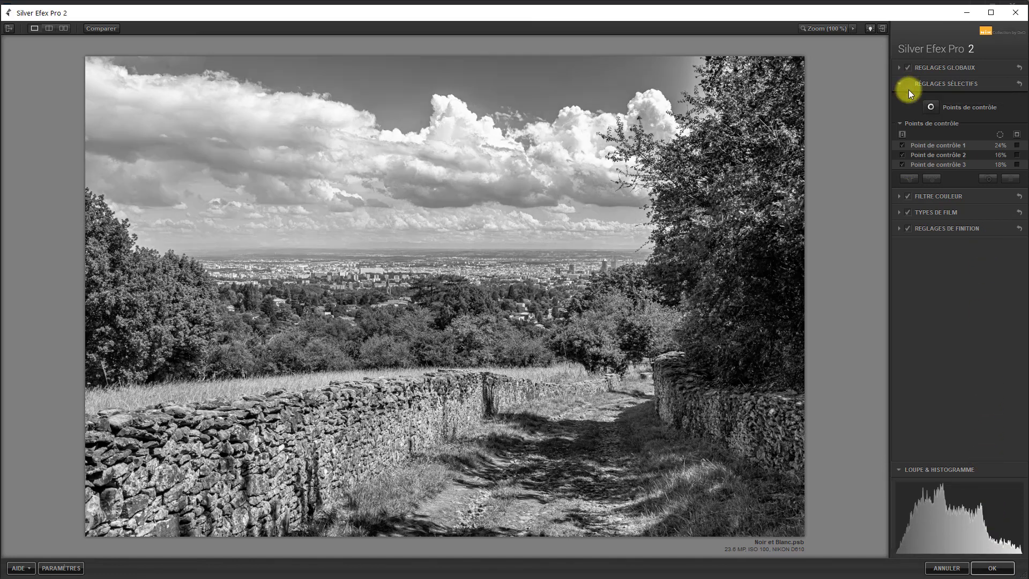
left_click(898, 84)
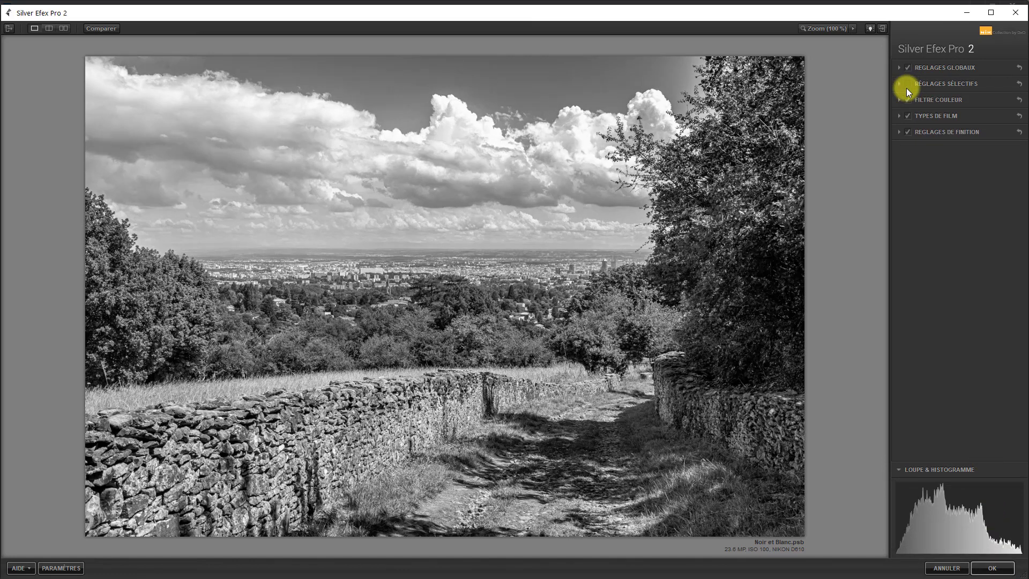
left_click(908, 84)
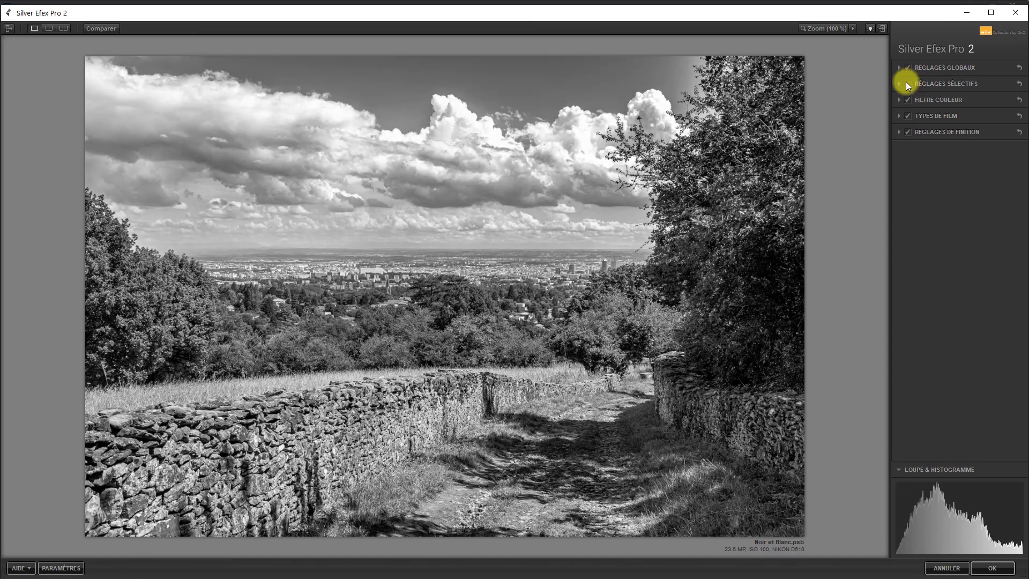
left_click(907, 84)
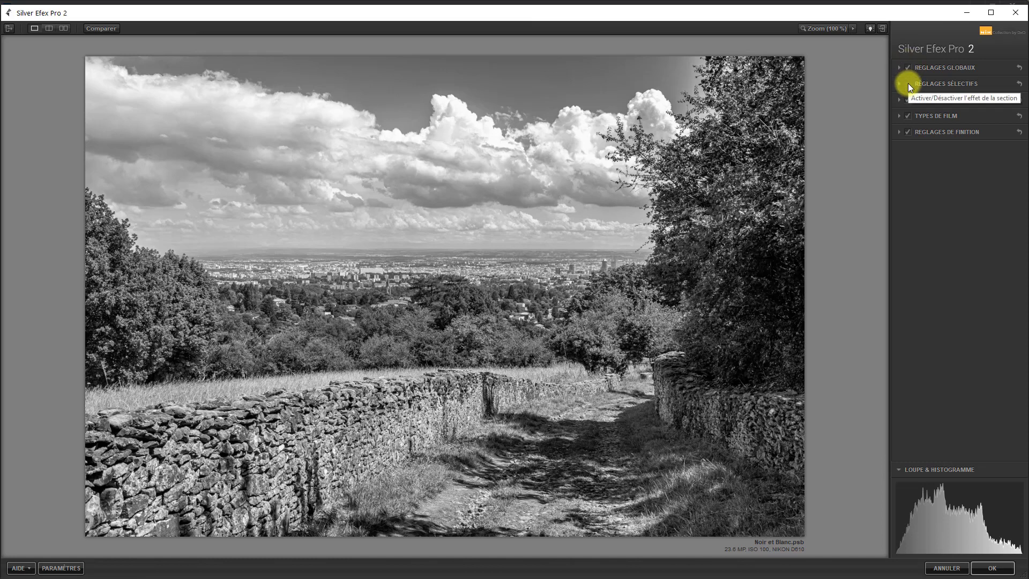
left_click(908, 83)
- Review the Filtre couleur and Types de film options without changing them, collapsing each section
left_click(899, 100)
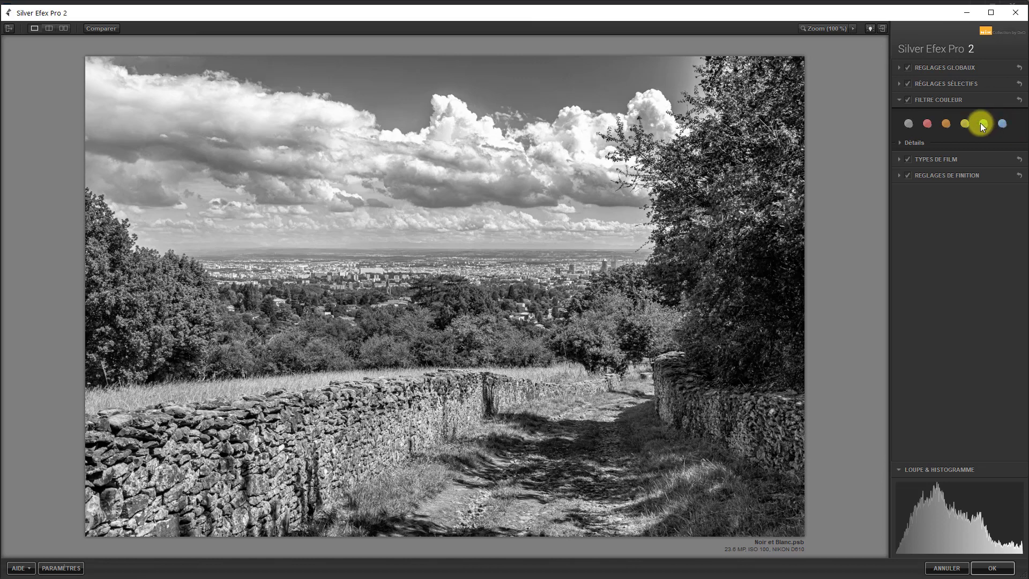
left_click(898, 100)
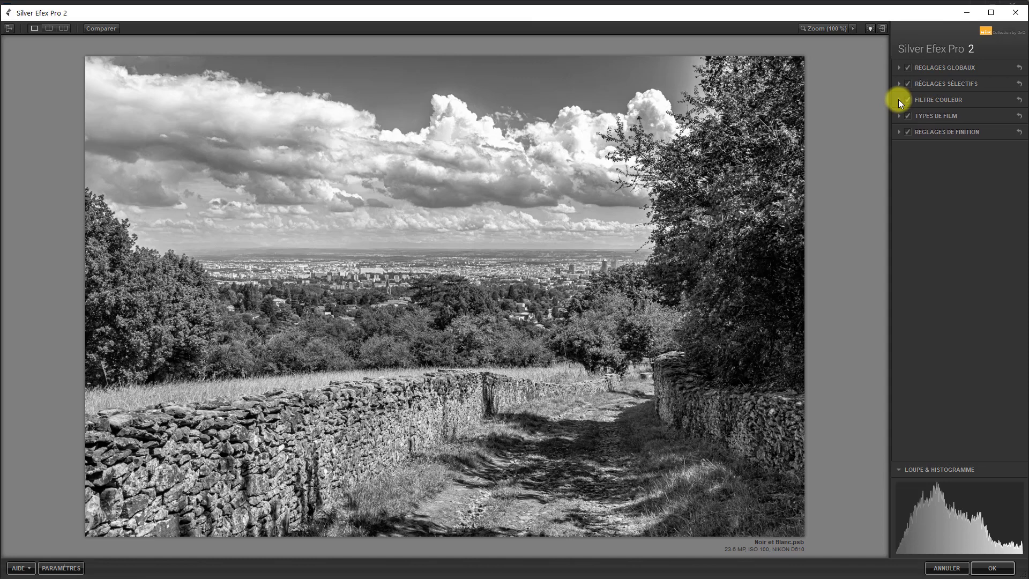
left_click(899, 116)
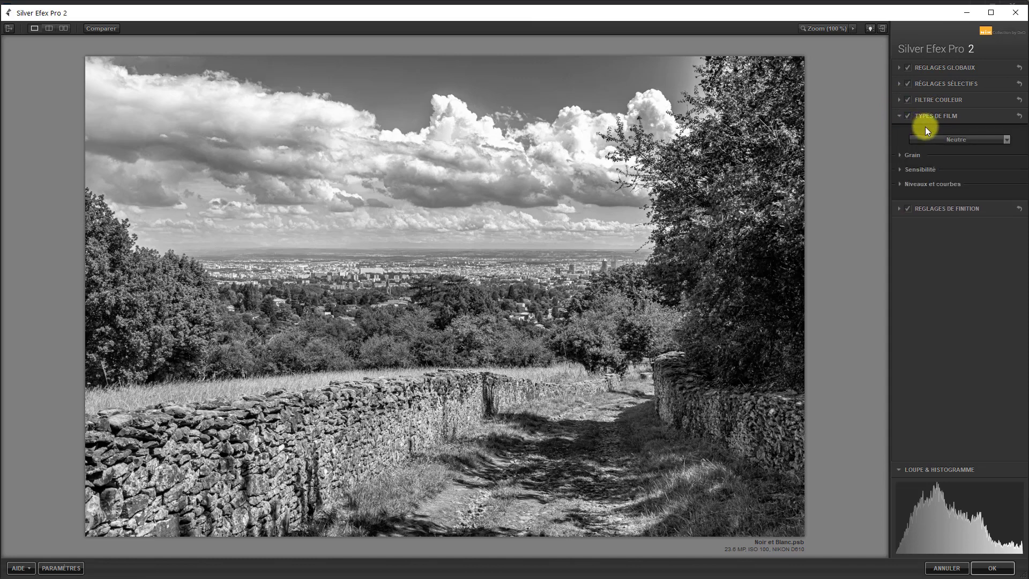
left_click(899, 115)
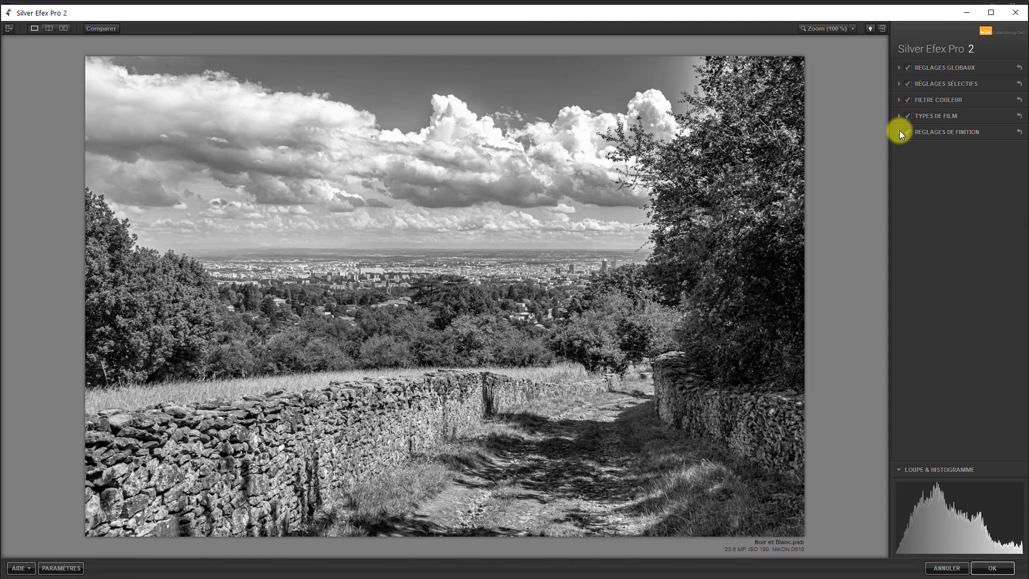
- Expand Réglages de finition and review the Virage settings
left_click(899, 131)
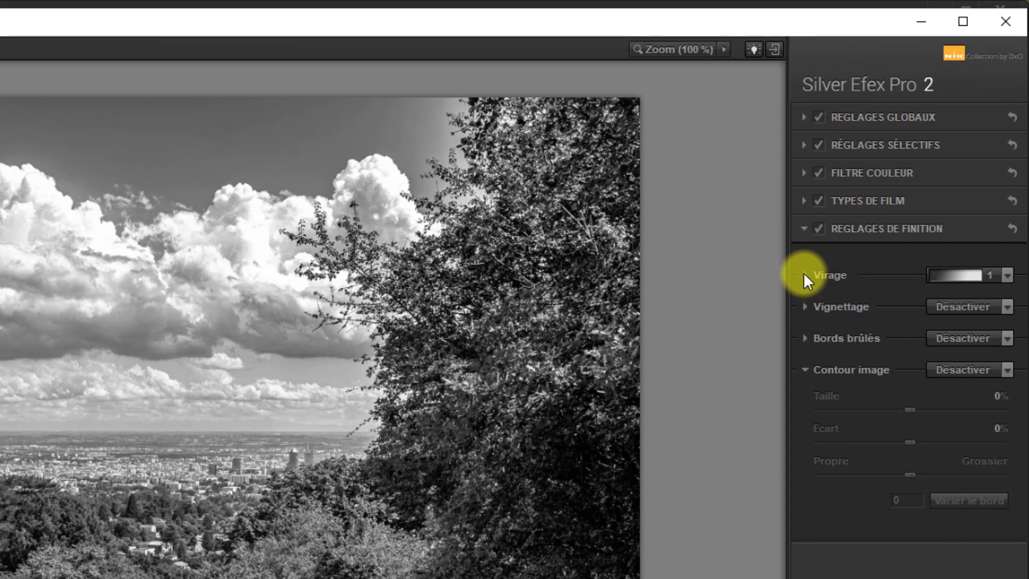
left_click(804, 275)
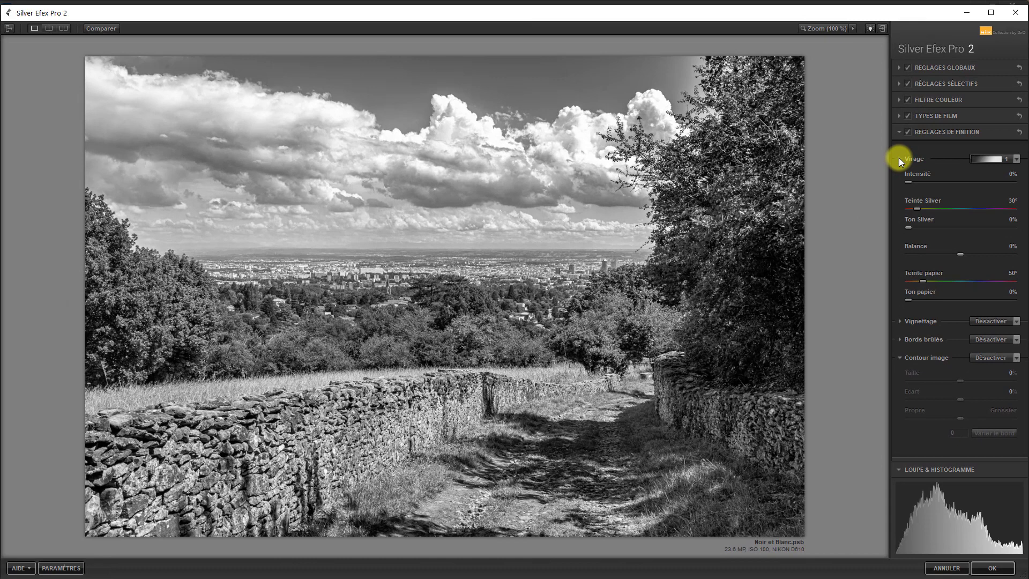
left_click(899, 159)
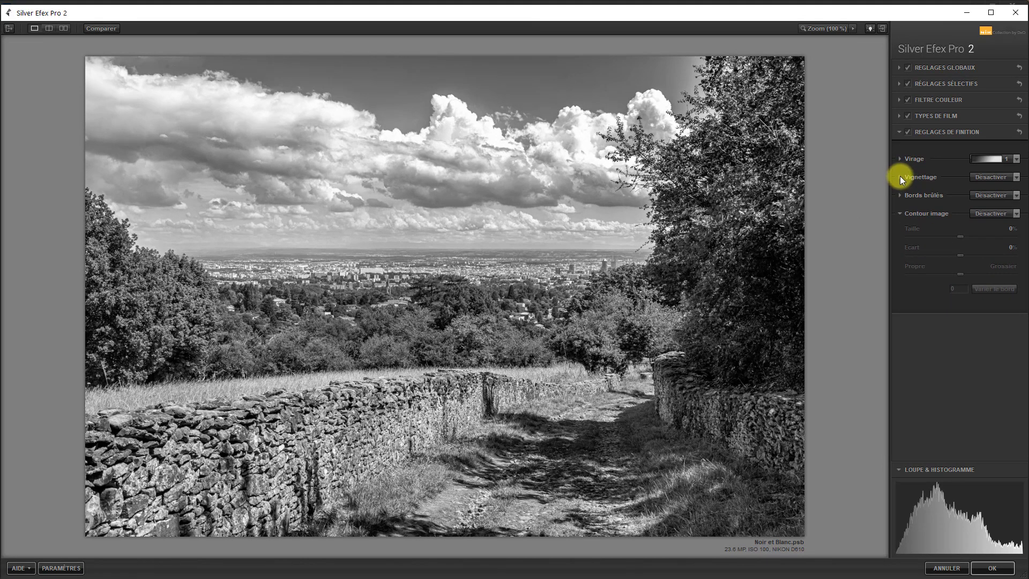
- Expand the Vignettage settings and apply the Vignettage 1 preset to the photo
left_click(899, 177)
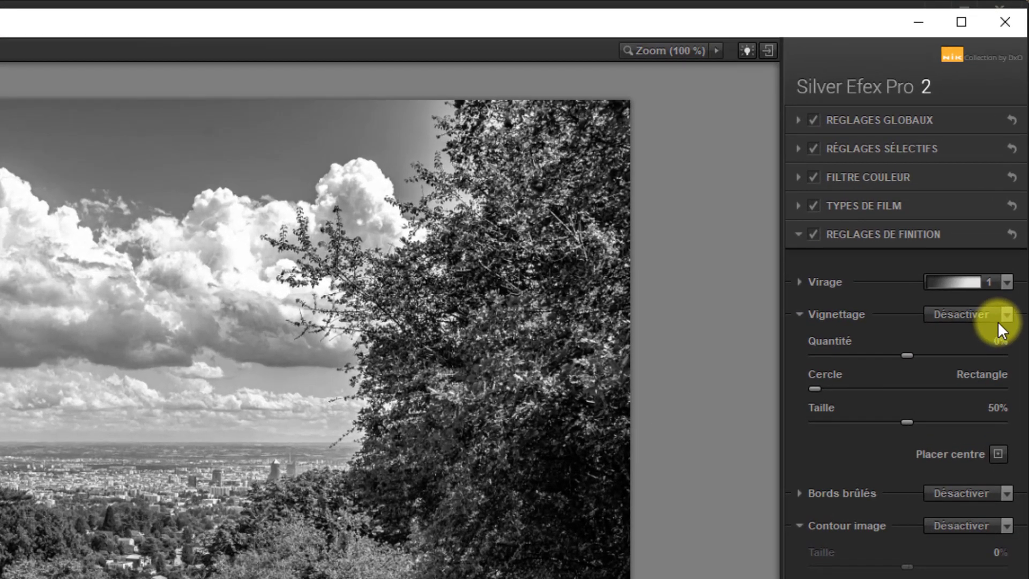
left_click(1004, 314)
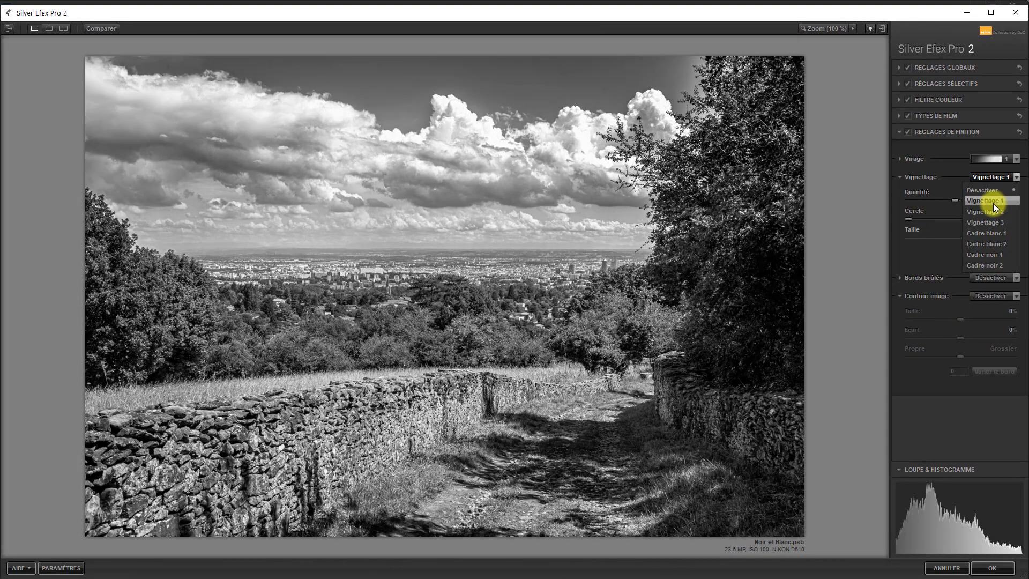
left_click(993, 203)
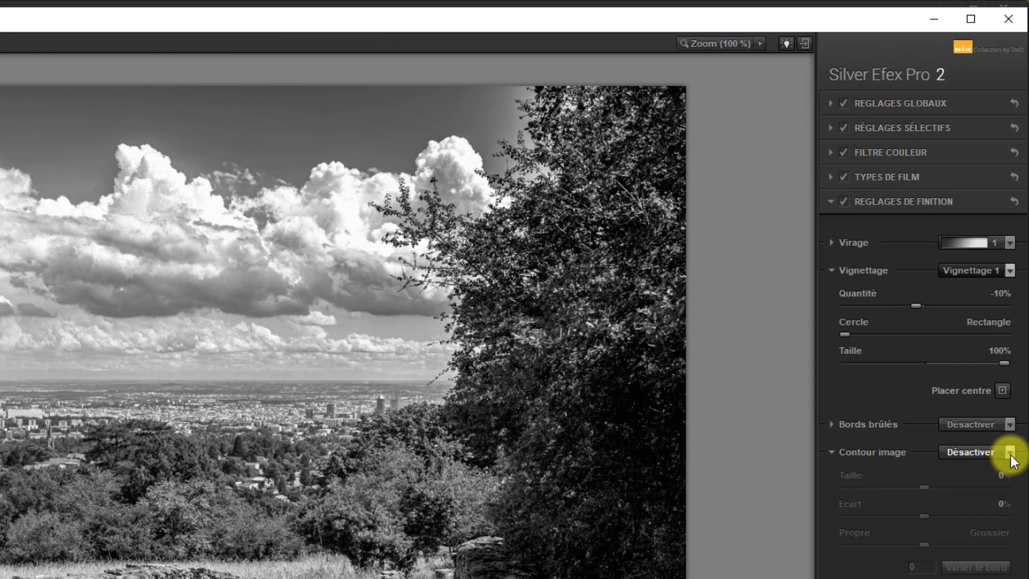
- Add a Type 6 Contour image border with Taille at -4%, Ecart at -29% and the edge midway between Propre and Grossier
left_click(1009, 453)
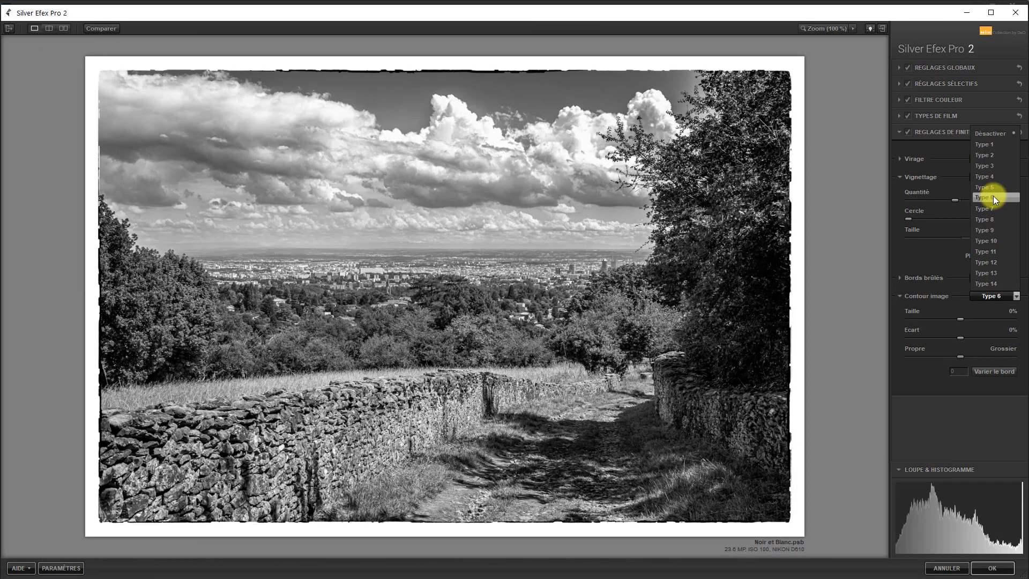
left_click(993, 197)
left_click_drag(959, 319, 905, 360)
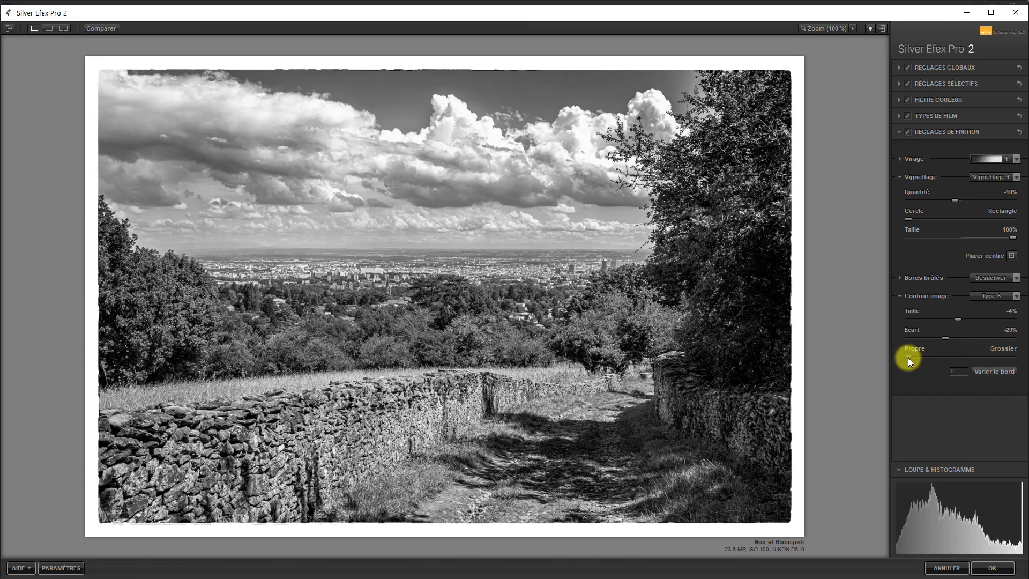
left_click_drag(922, 358, 958, 356)
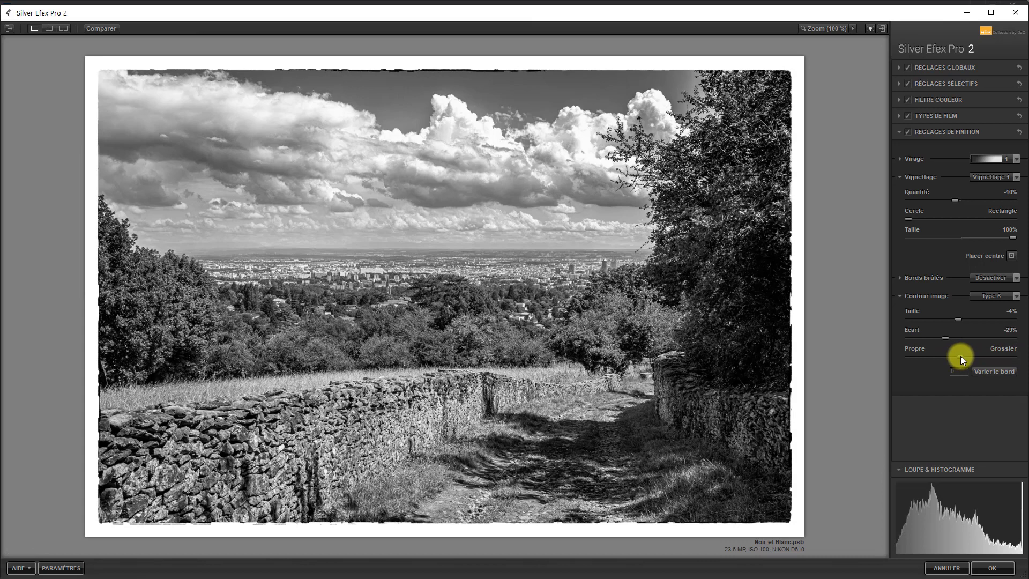
- Compare the bordered photo with the original image, and apply the Silver Efex Pro 2 result to the Noir et Blanc layer
left_click(110, 30)
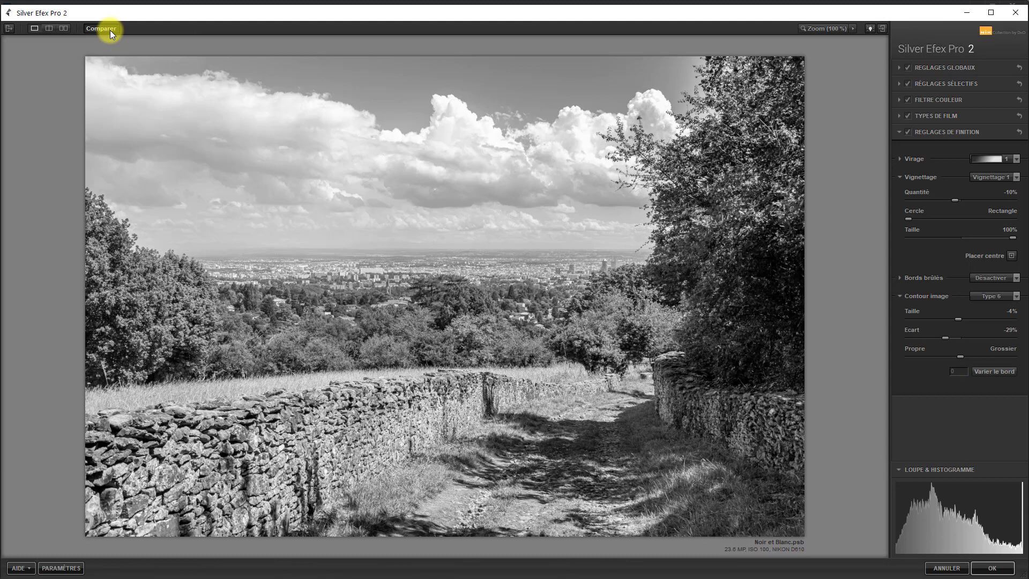
left_click(110, 30)
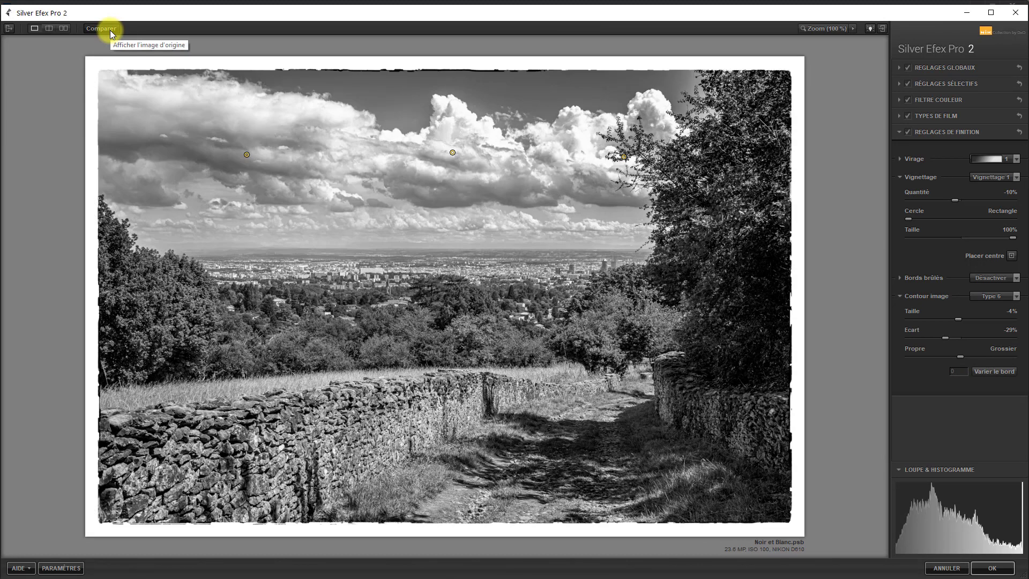
left_click(1000, 570)
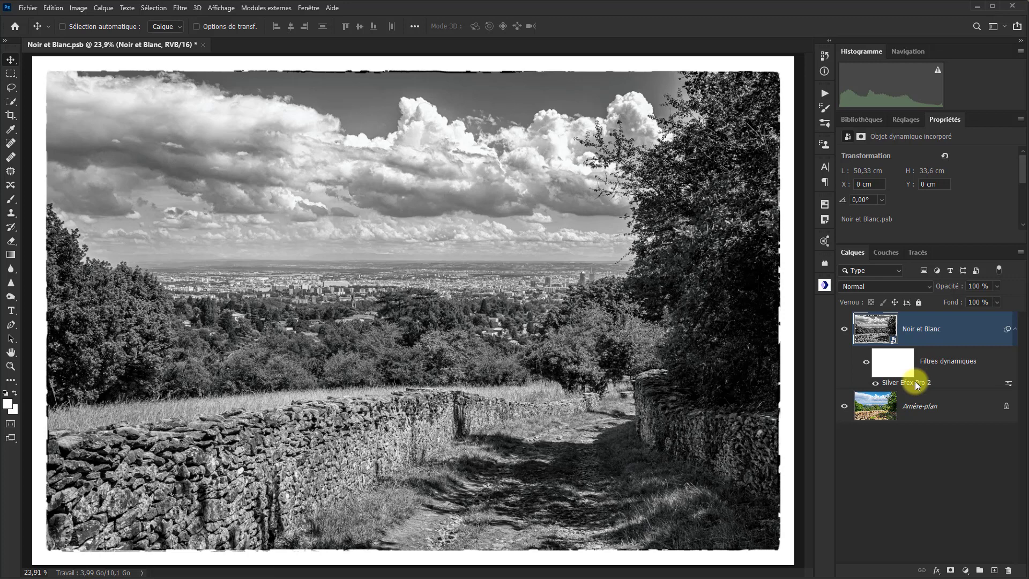
- Reopen the Silver Efex Pro 2 smart filter on Noir et Blanc, review its Réglages globaux values and cancel without changes
double_click(917, 379)
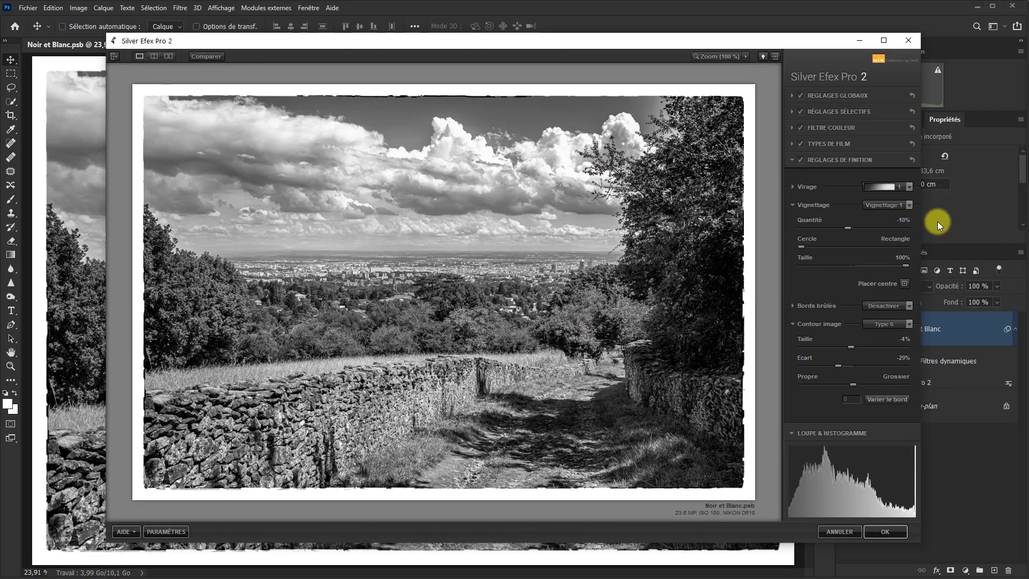
left_click(794, 94)
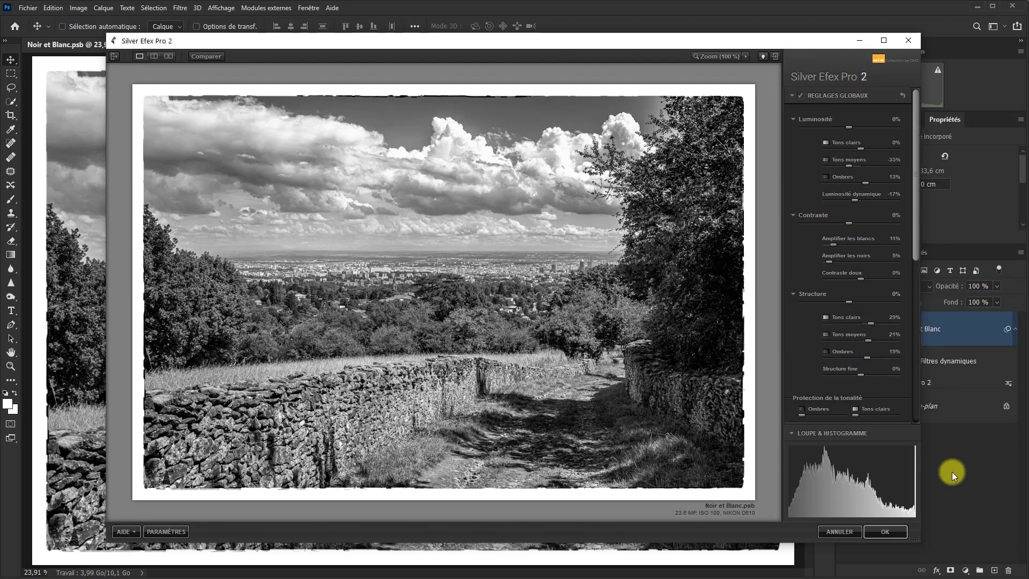
left_click(837, 529)
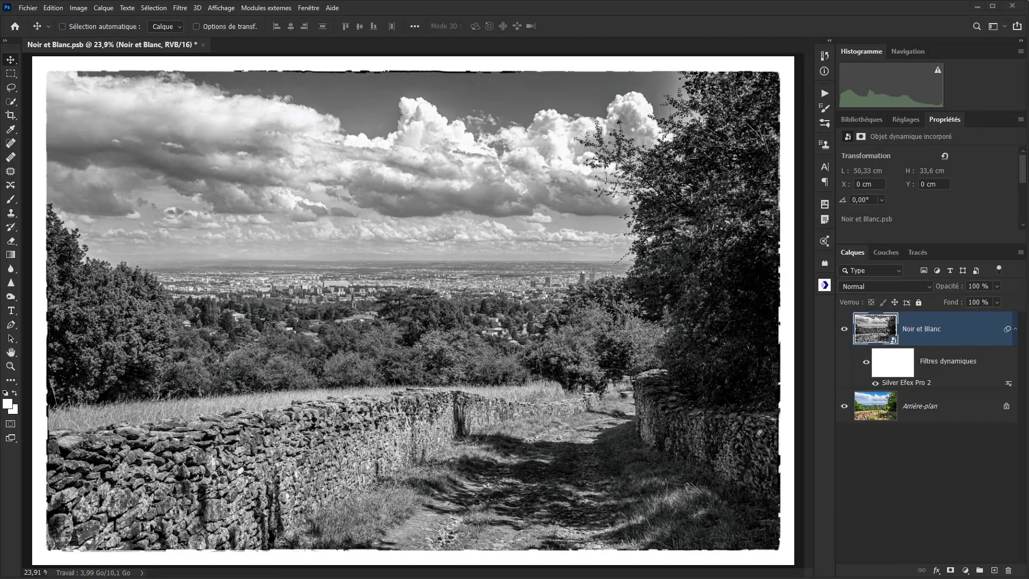